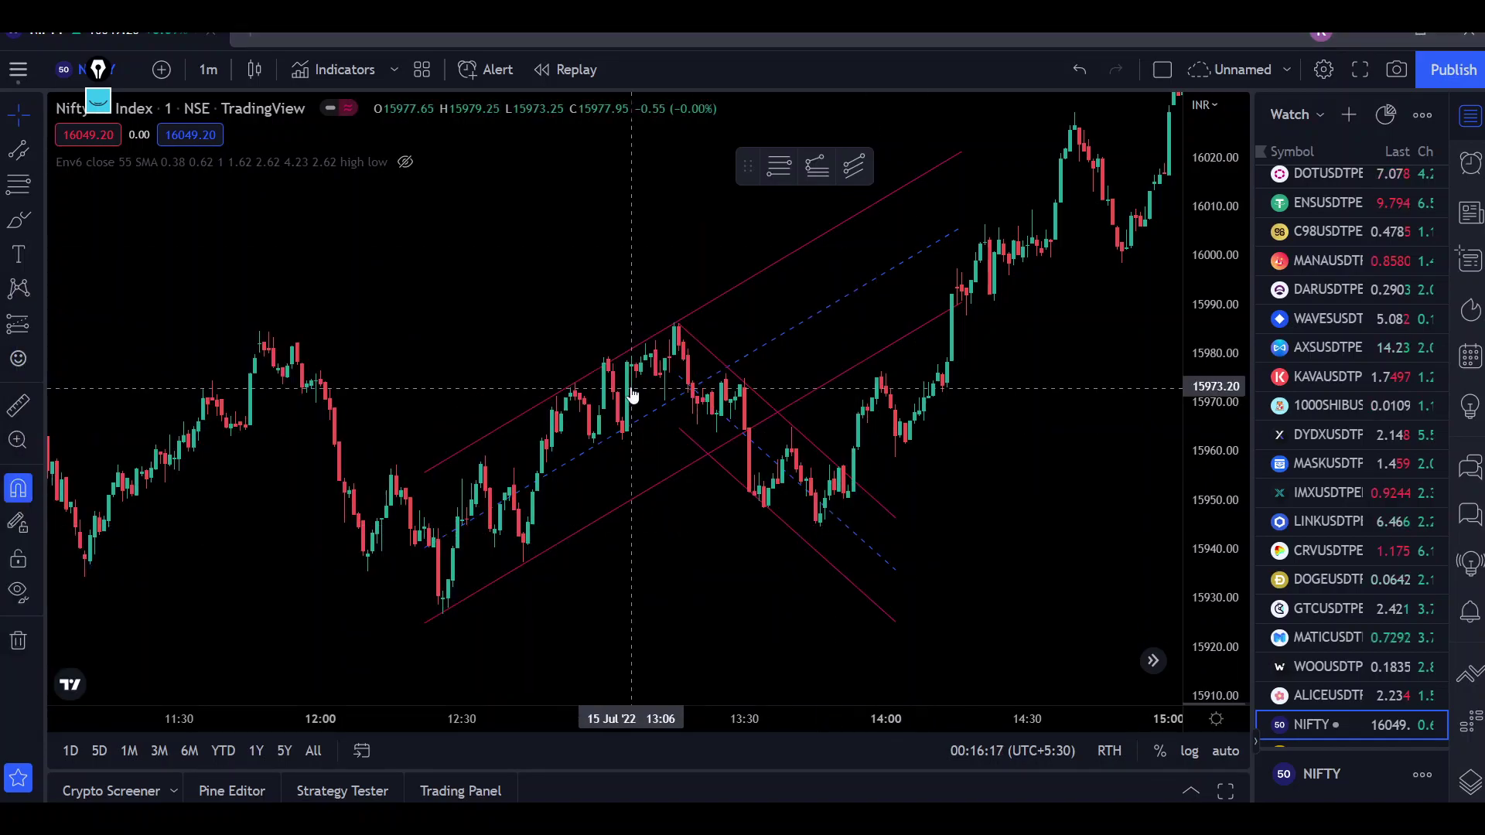
Select the existing ascending channel, then pick the Brush from the freehand tools
{"action": "left_click", "coordinate": [608, 361]}
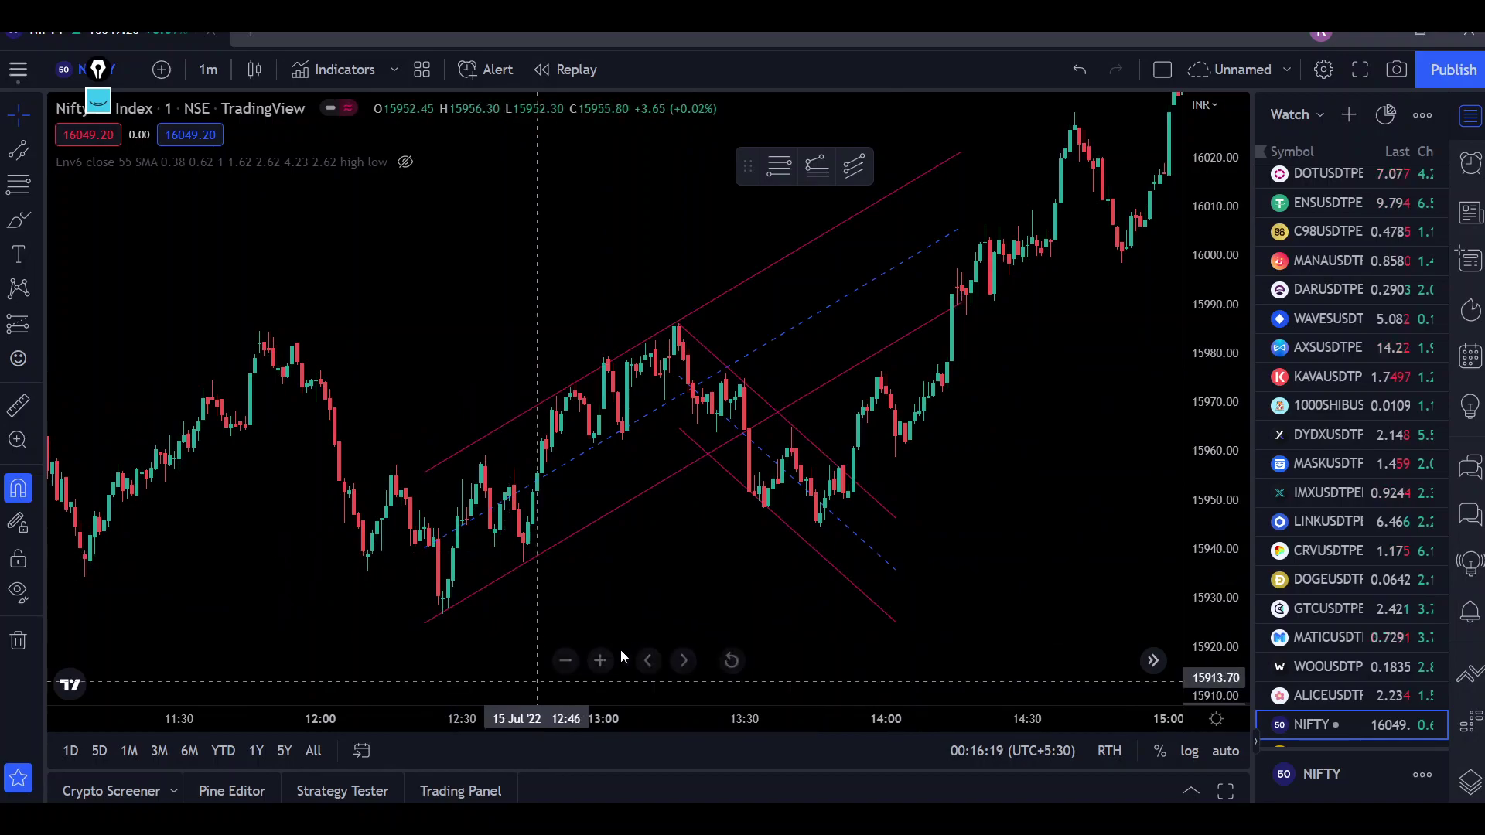
{"action": "left_click_drag", "start_coordinate": [768, 590], "coordinate": [785, 590]}
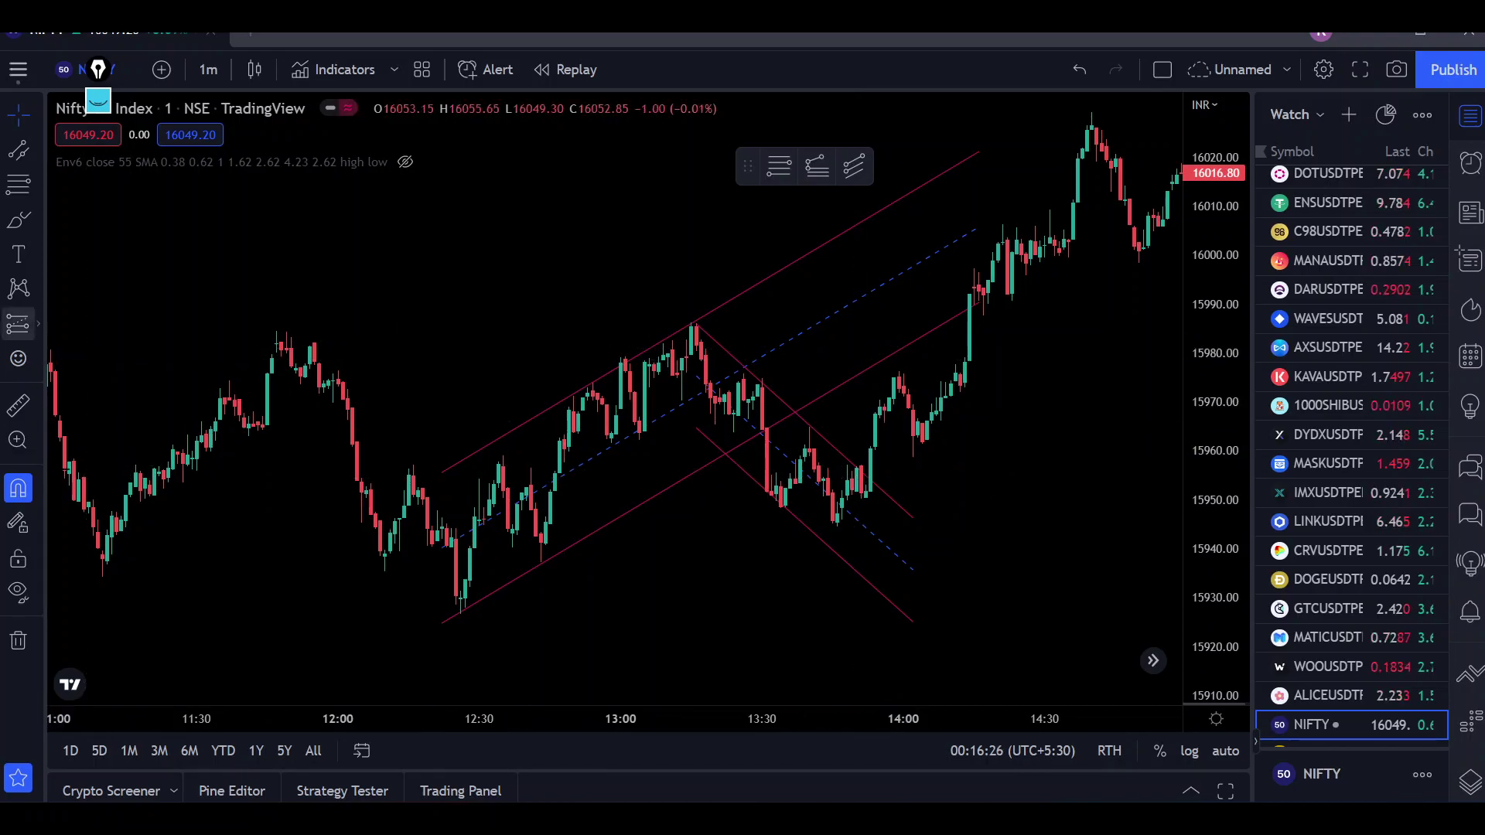
{"action": "left_click", "coordinate": [19, 232]}
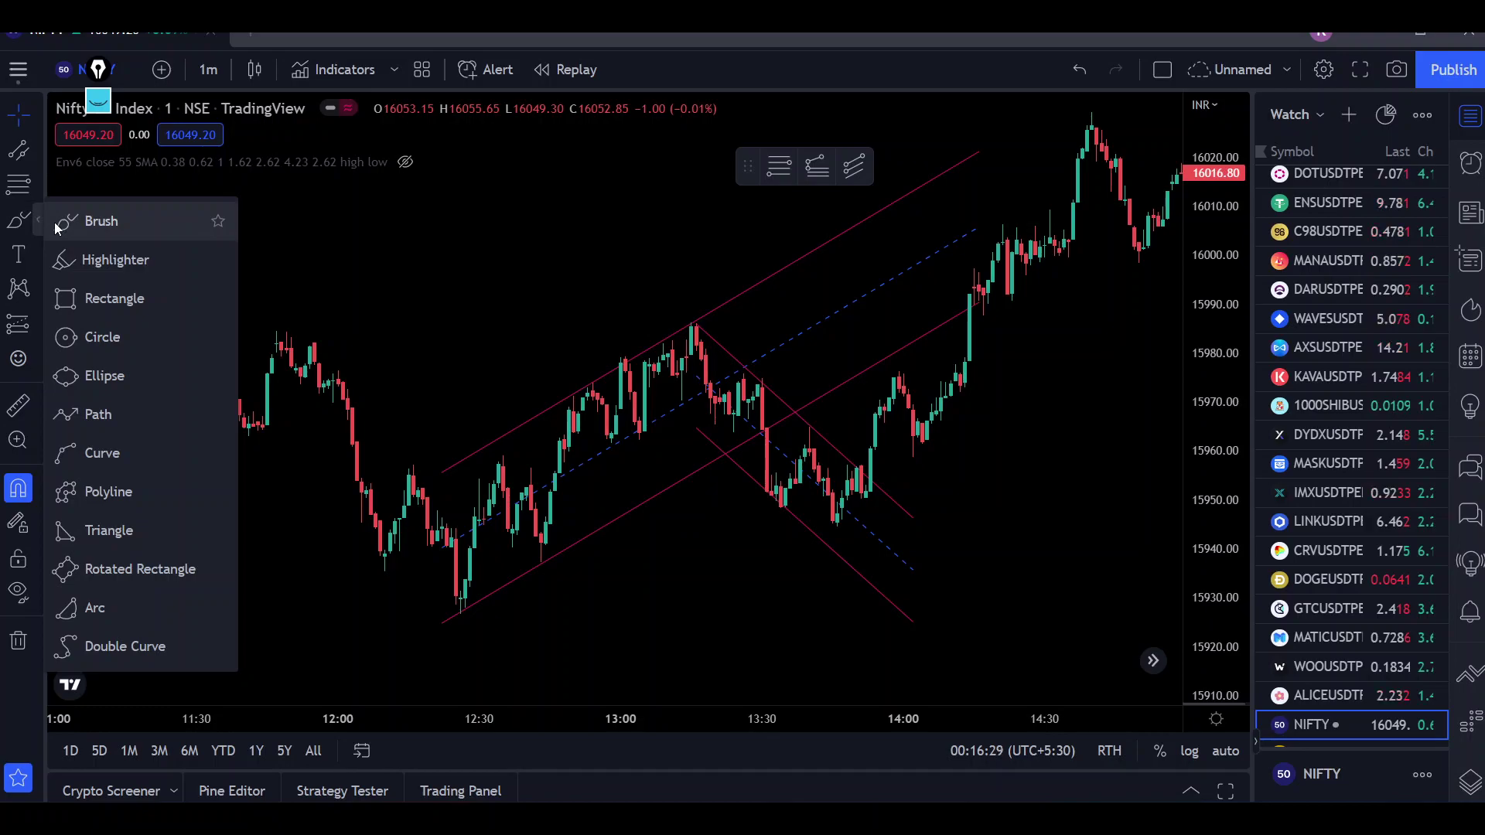
{"action": "left_click", "coordinate": [96, 219]}
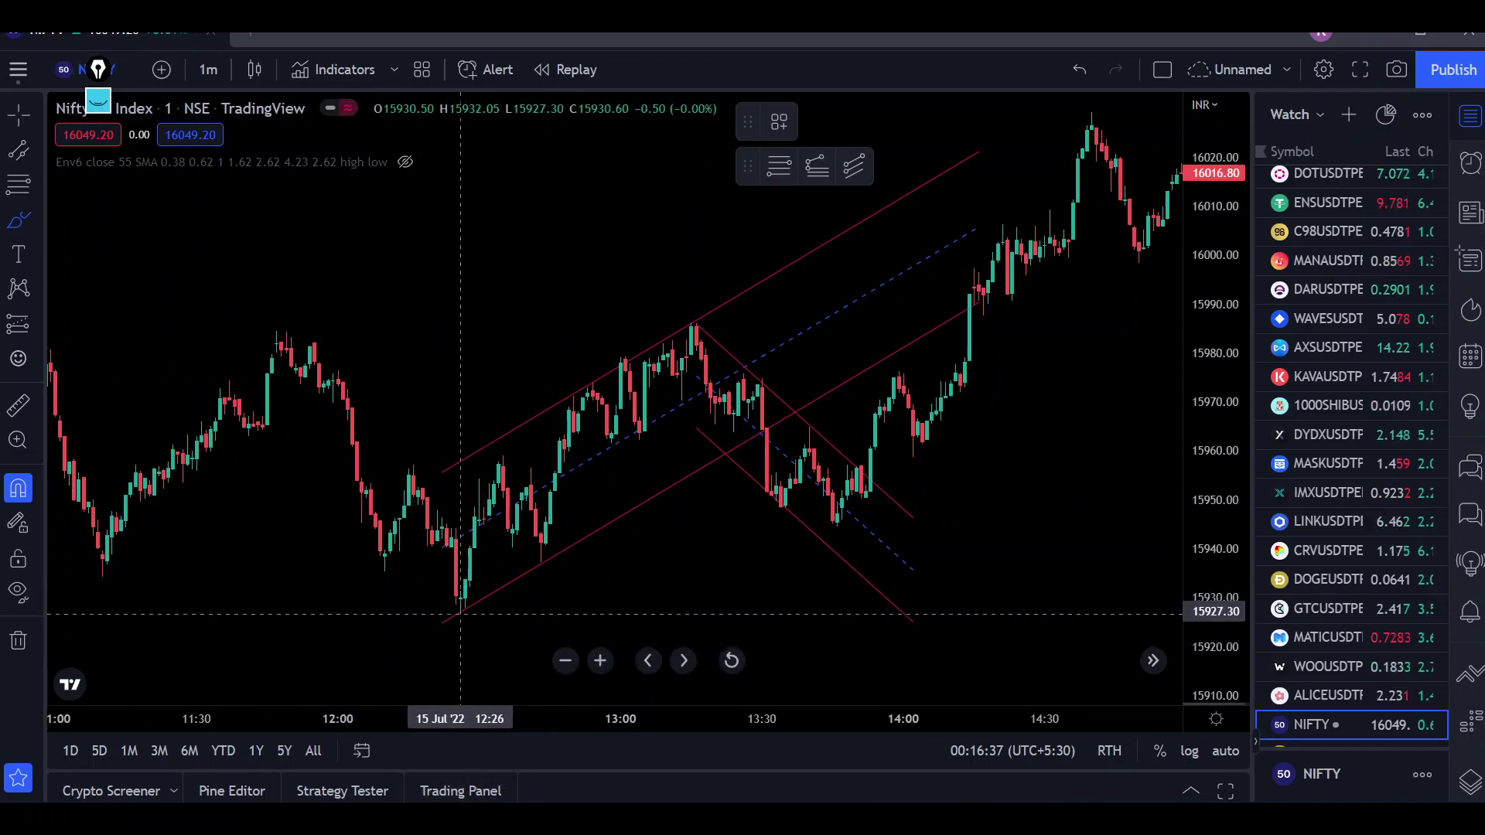
Mark the six channel touch points, lows and highs, with short brush strokes
{"action": "left_click_drag", "start_coordinate": [478, 647], "coordinate": [463, 603]}
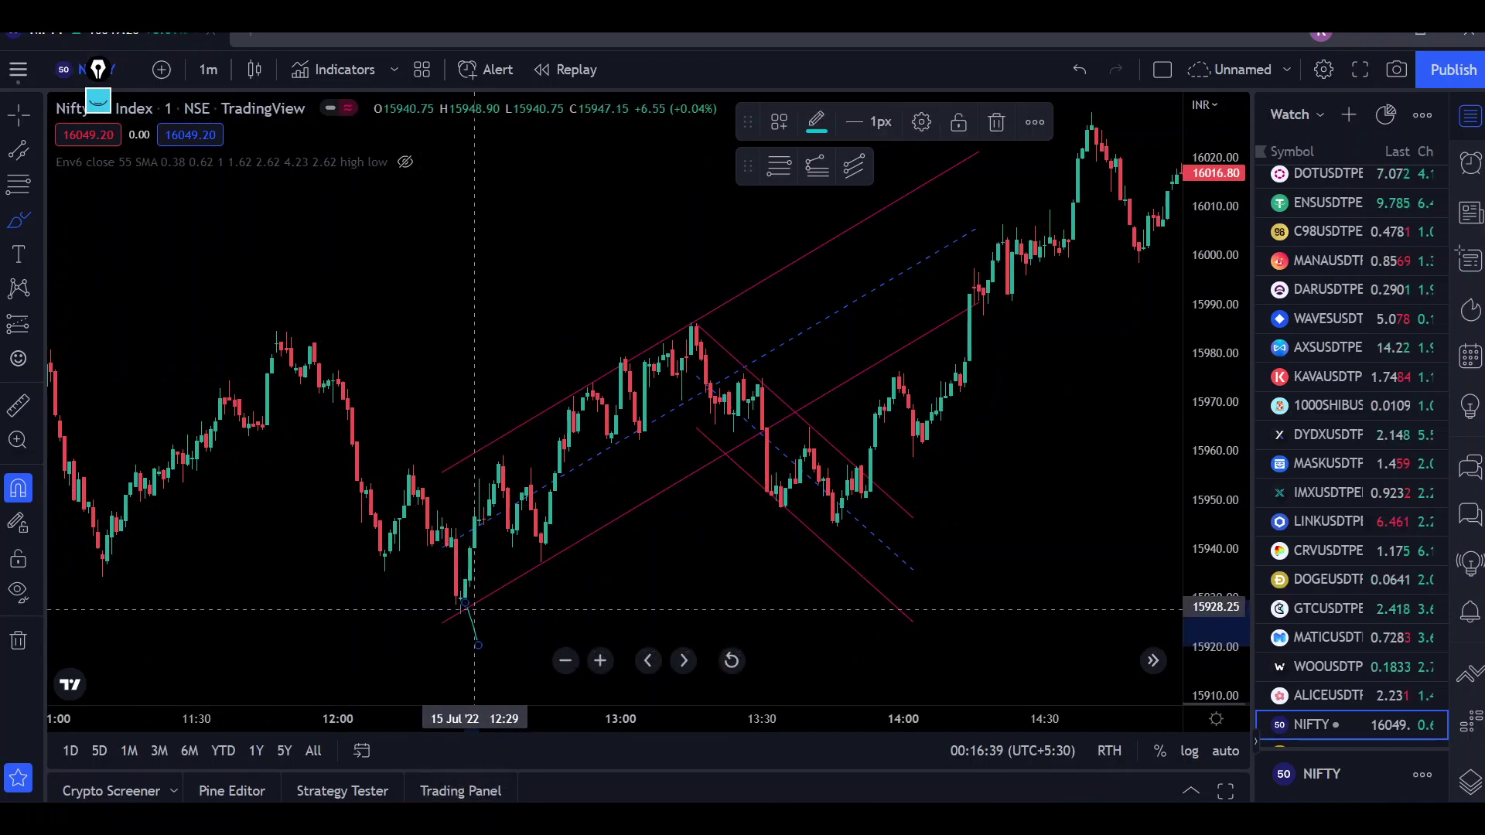
{"action": "left_click_drag", "start_coordinate": [554, 611], "coordinate": [542, 541]}
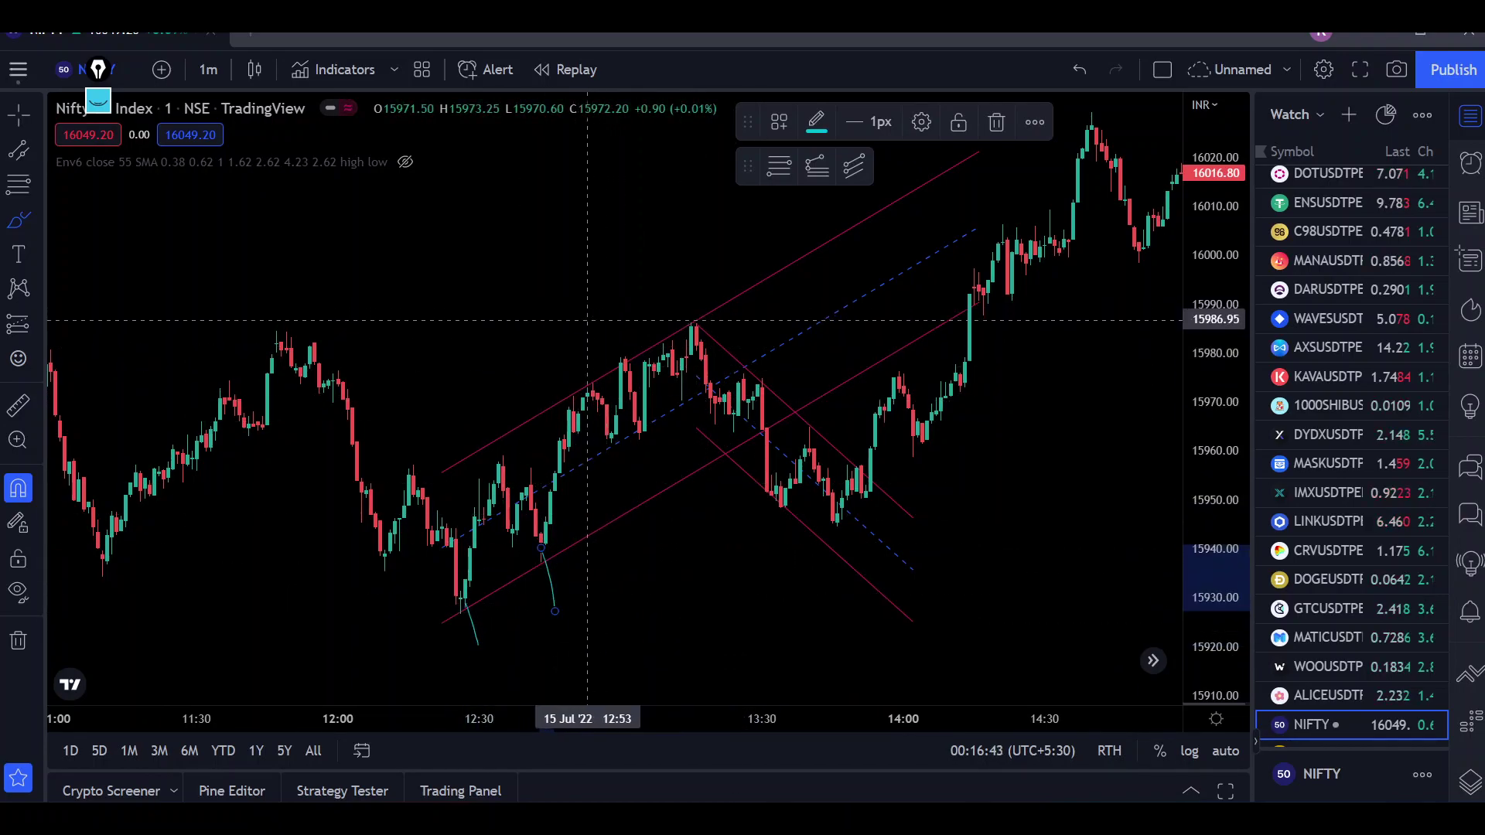
{"action": "left_click_drag", "start_coordinate": [588, 324], "coordinate": [588, 390]}
{"action": "left_click_drag", "start_coordinate": [630, 314], "coordinate": [628, 368]}
{"action": "left_click_drag", "start_coordinate": [690, 319], "coordinate": [686, 352]}
{"action": "left_click_drag", "start_coordinate": [686, 265], "coordinate": [686, 329]}
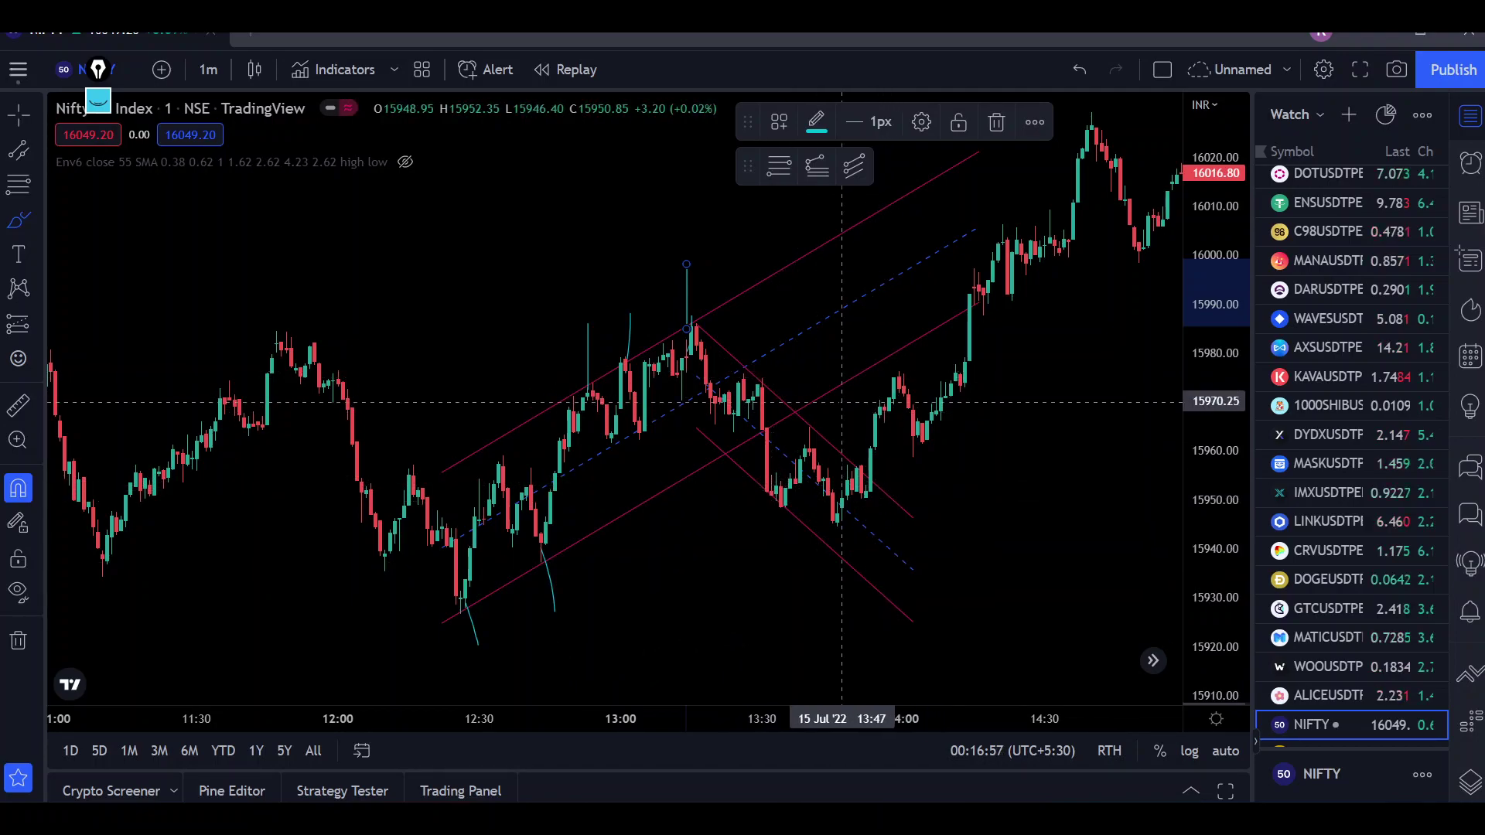
Mark the 14:12 breakout candle, draw a pullback arrow and a level near 15990
{"action": "left_click_drag", "start_coordinate": [871, 308], "coordinate": [888, 363]}
{"action": "mouse_move", "coordinate": [961, 250]}
{"action": "left_mouse_down"}
{"action": "mouse_move", "coordinate": [967, 286]}
{"action": "mouse_move", "coordinate": [1003, 282]}
{"action": "left_mouse_up"}
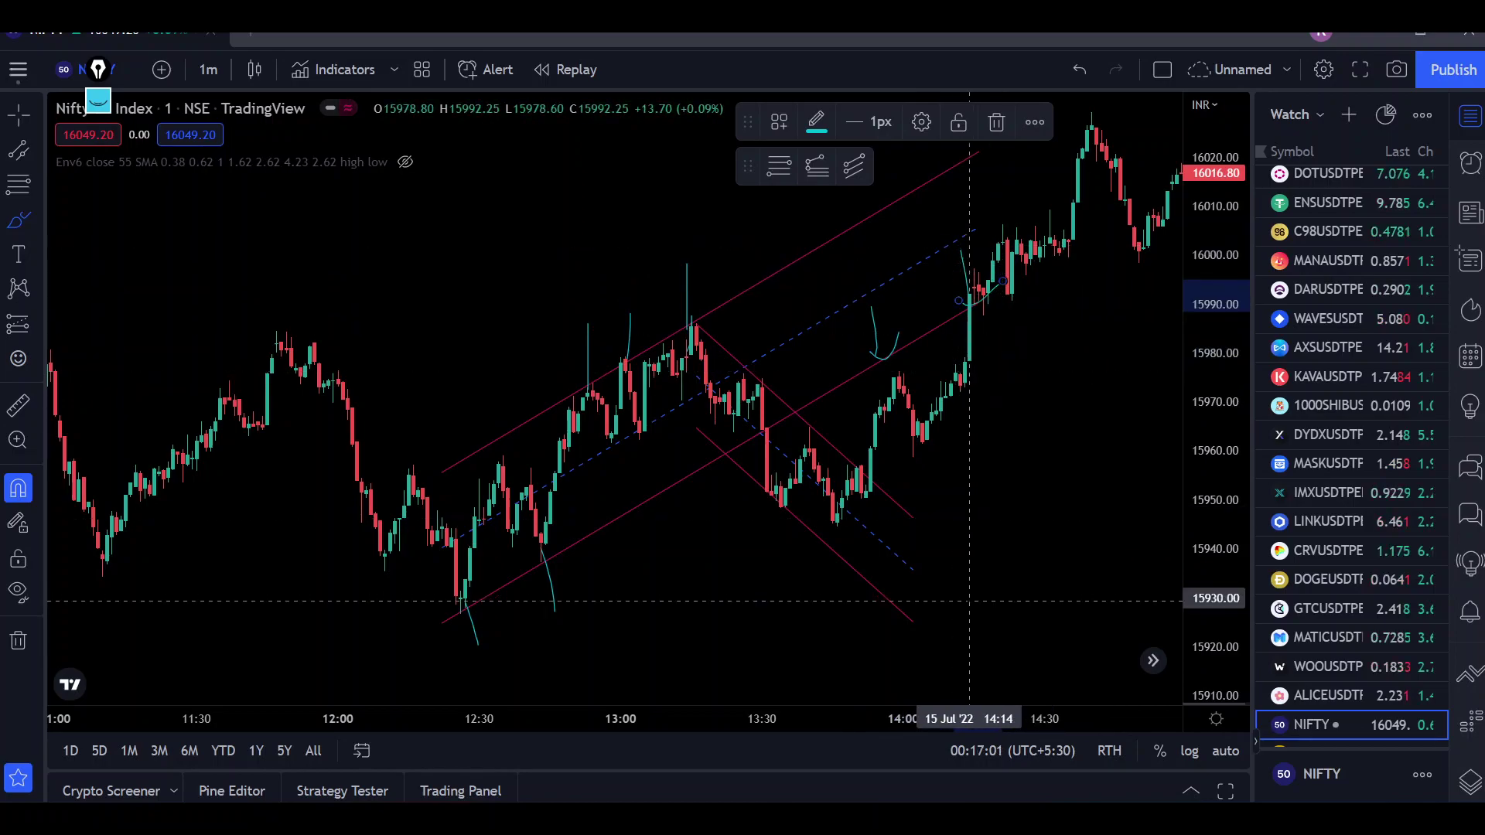
{"action": "left_click_drag", "start_coordinate": [970, 307], "coordinate": [1177, 308]}
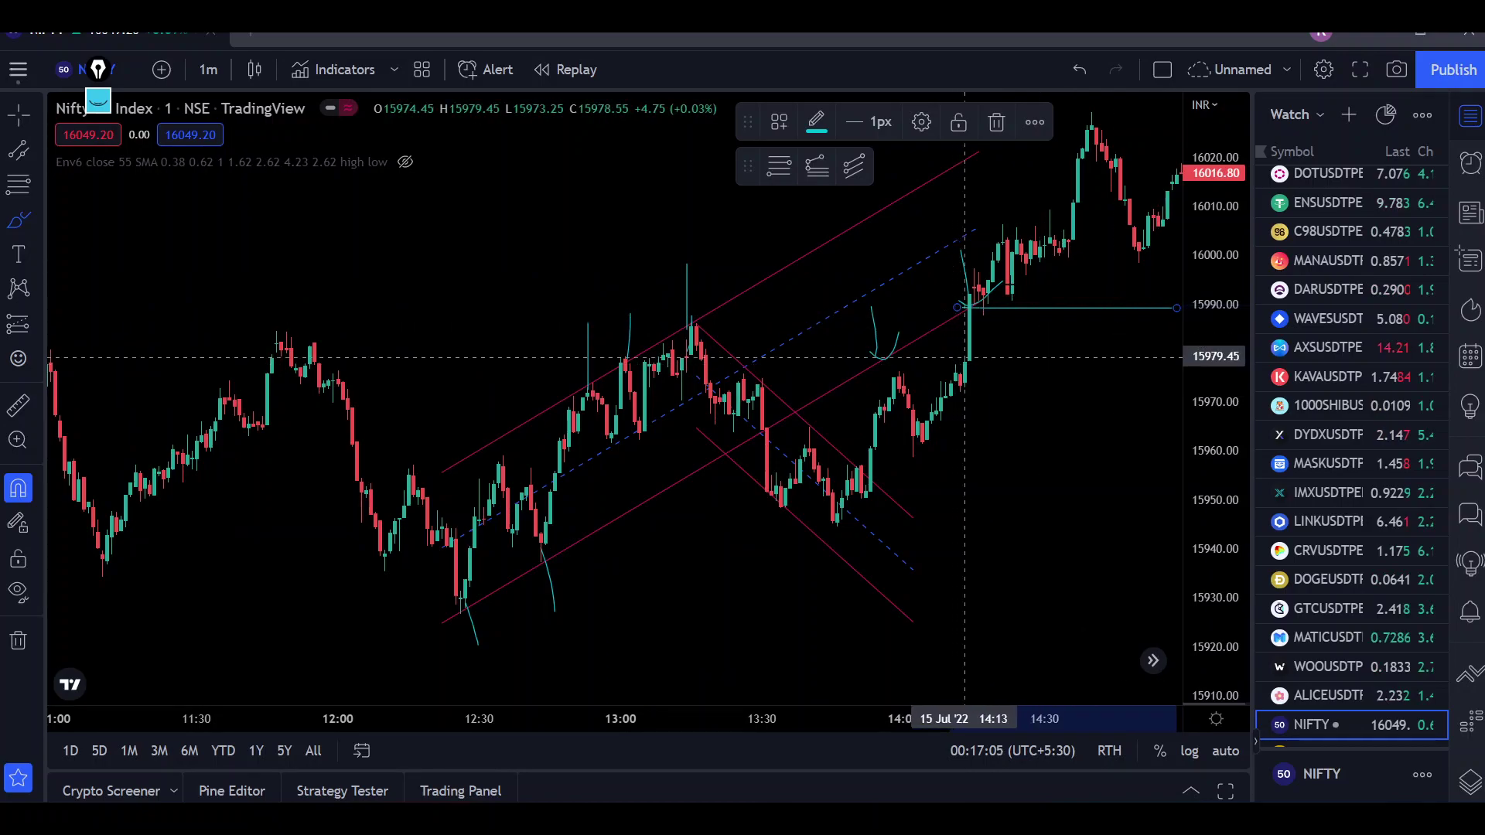
{"action": "mouse_move", "coordinate": [93, 820]}
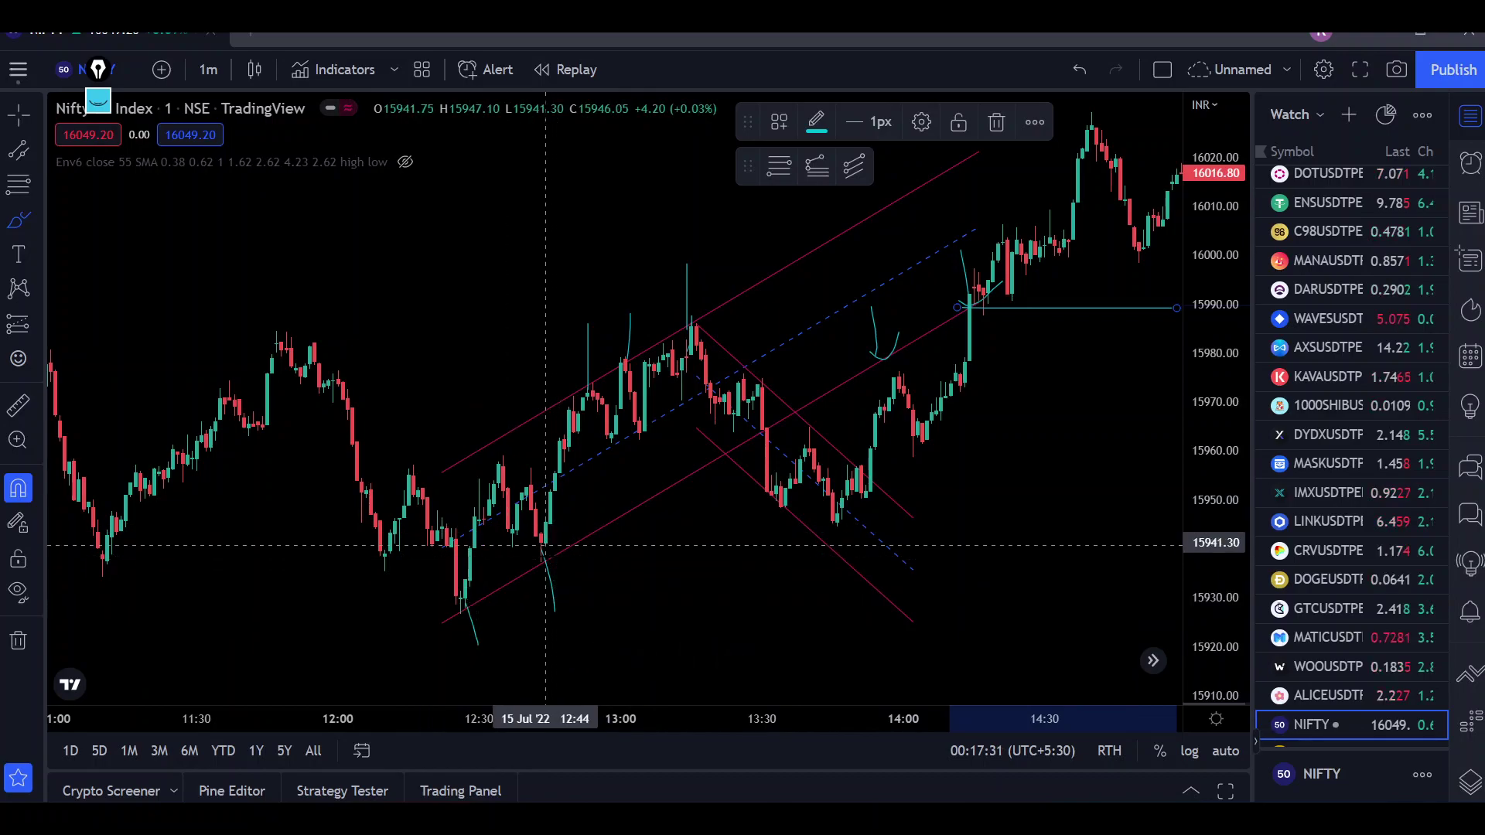
Brush cyan levels near 15930, the 13:00 high, 15975 and 15965, plus a rising stroke
{"action": "left_click_drag", "start_coordinate": [534, 571], "coordinate": [1106, 575]}
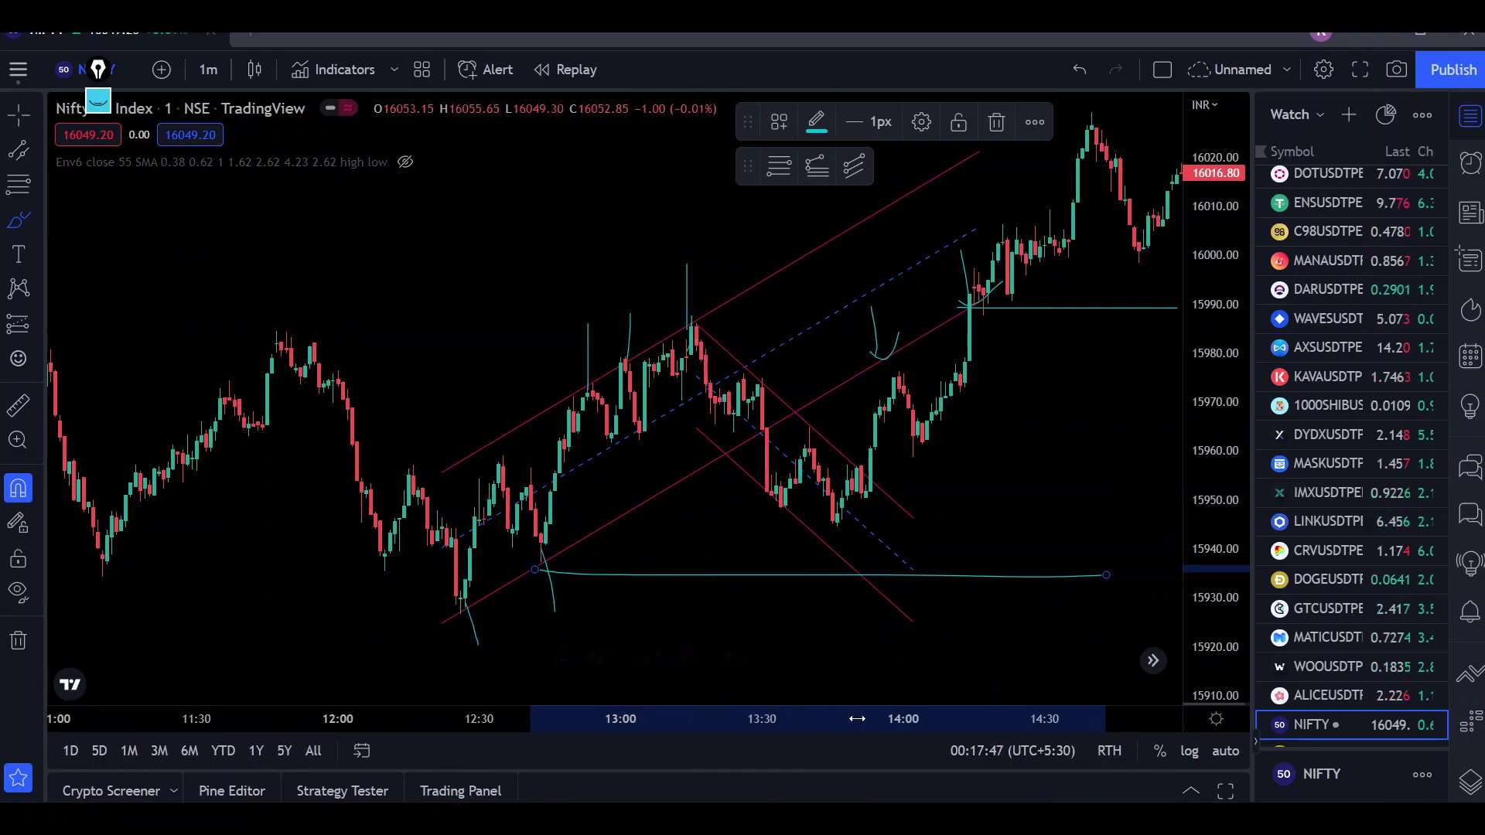
{"action": "left_click_drag", "start_coordinate": [674, 335], "coordinate": [904, 311]}
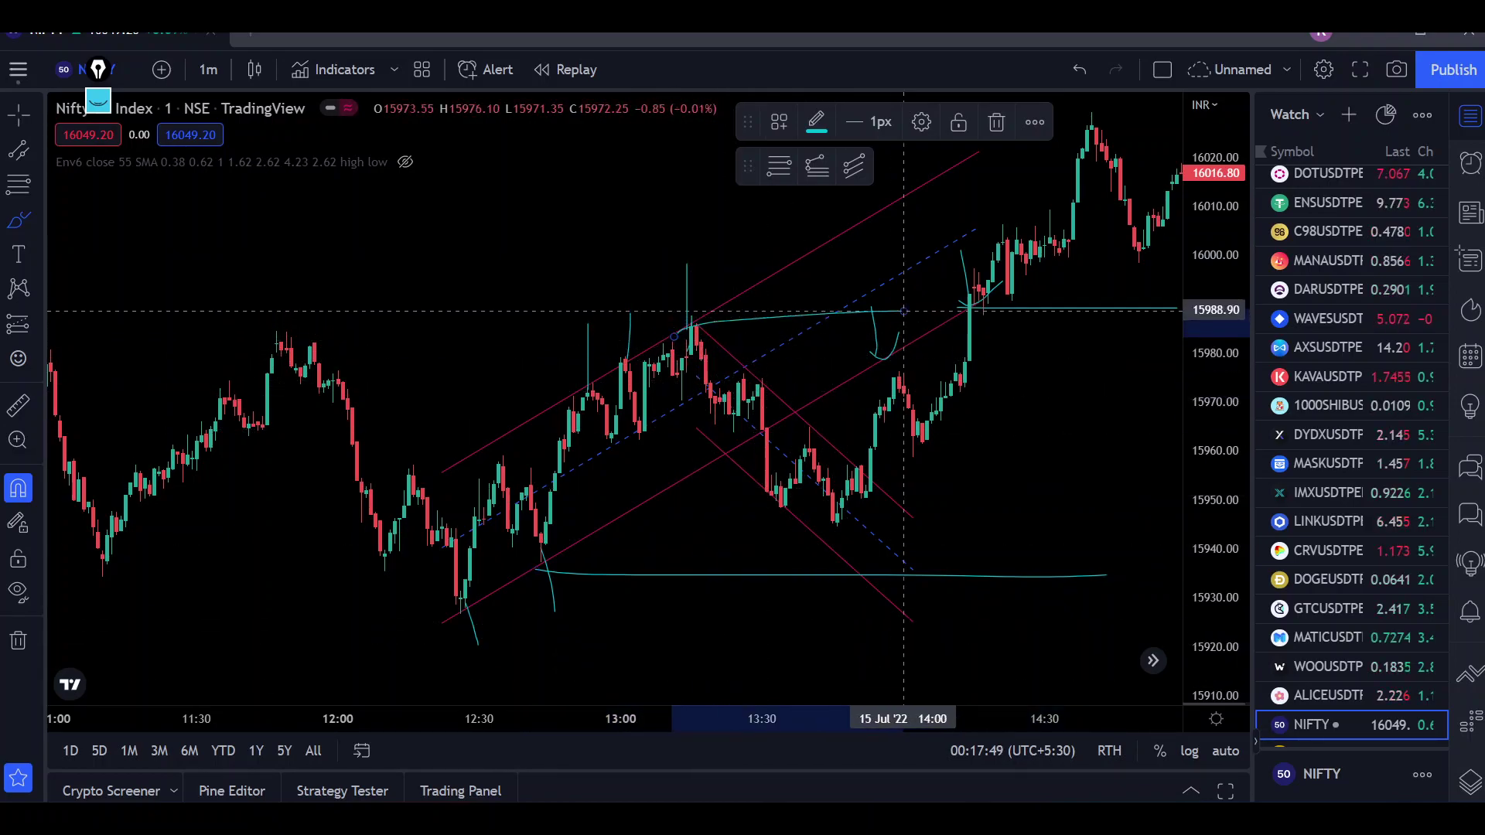
{"action": "left_click_drag", "start_coordinate": [761, 386], "coordinate": [1179, 372]}
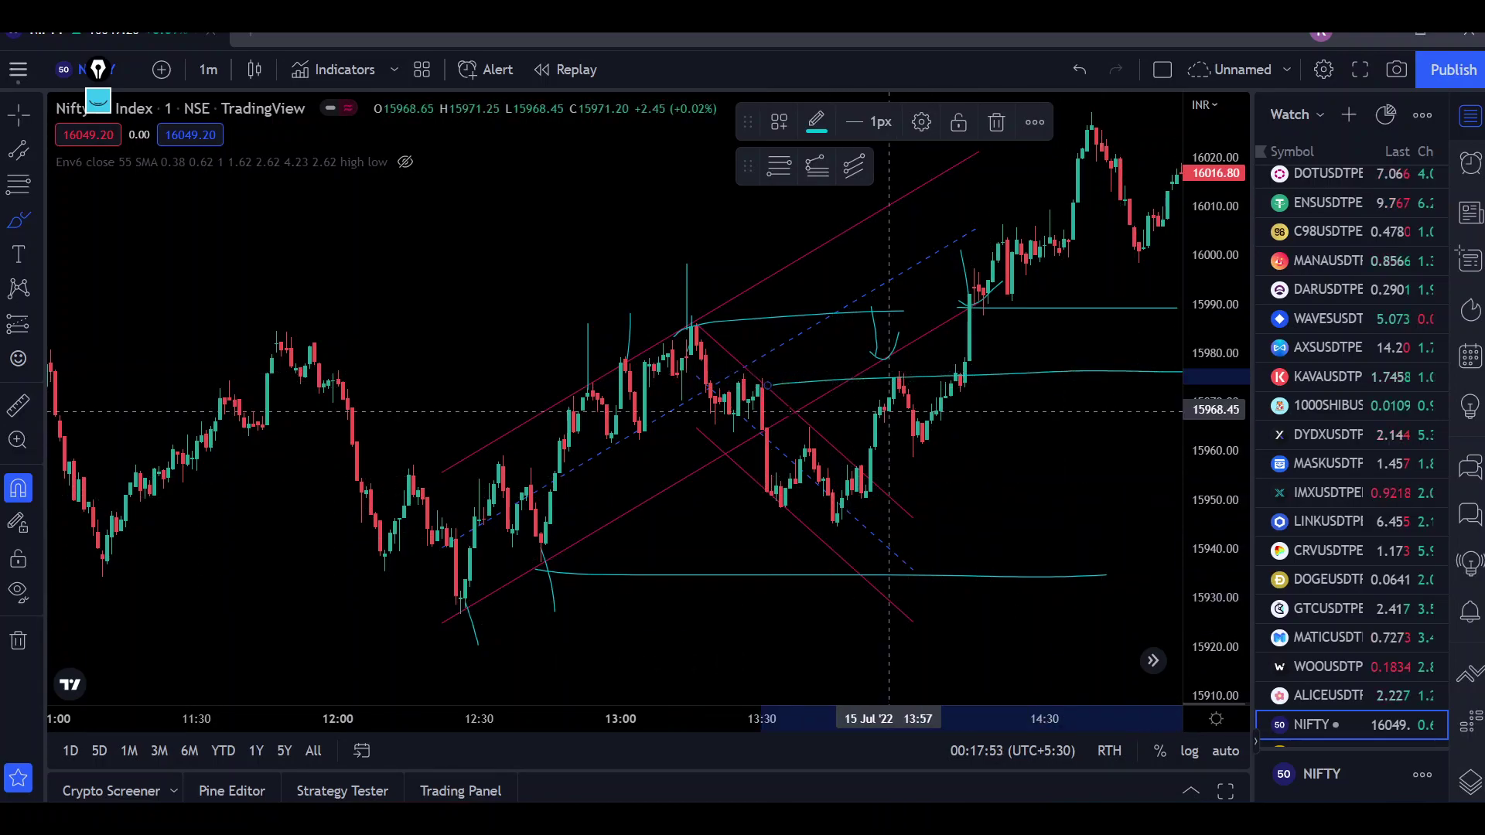
{"action": "left_click_drag", "start_coordinate": [805, 443], "coordinate": [1162, 429]}
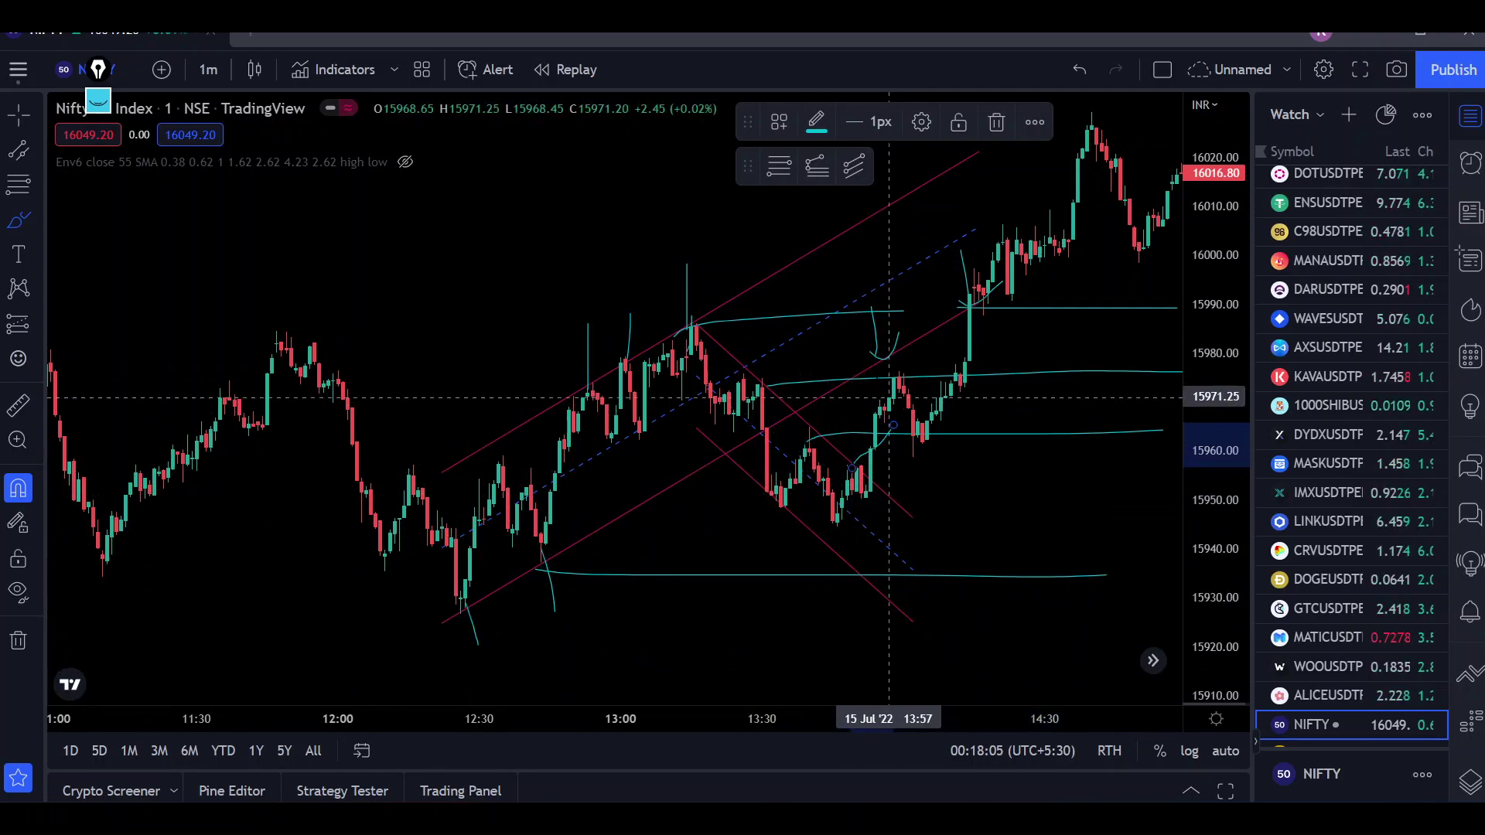
{"action": "left_click_drag", "start_coordinate": [889, 397], "coordinate": [940, 347]}
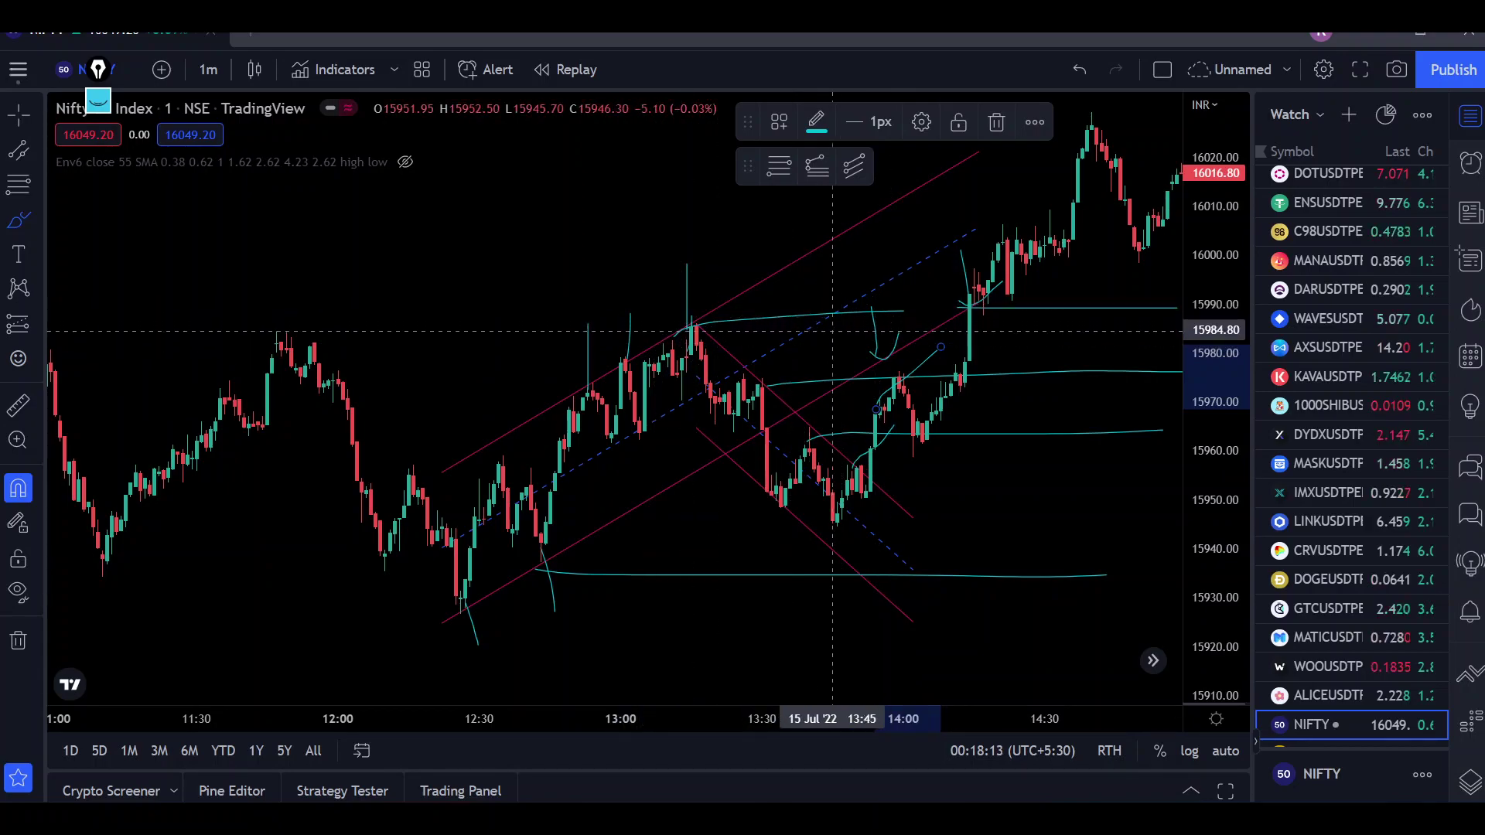
{"action": "left_click", "coordinate": [937, 303]}
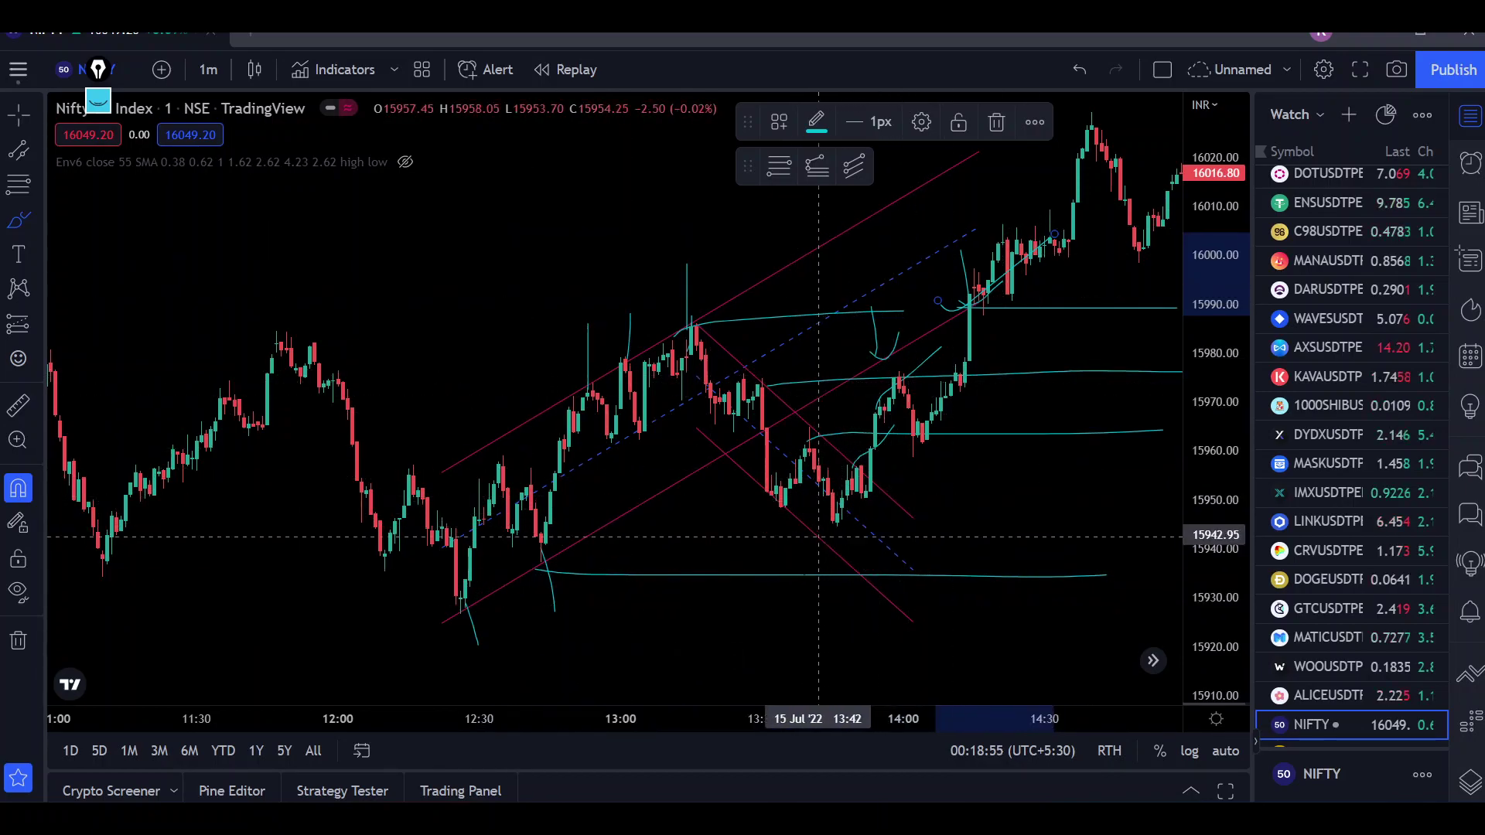
Brush a cyan level near 15945 from the 13:44 swing low to the right edge
{"action": "left_click_drag", "start_coordinate": [818, 536], "coordinate": [1106, 528]}
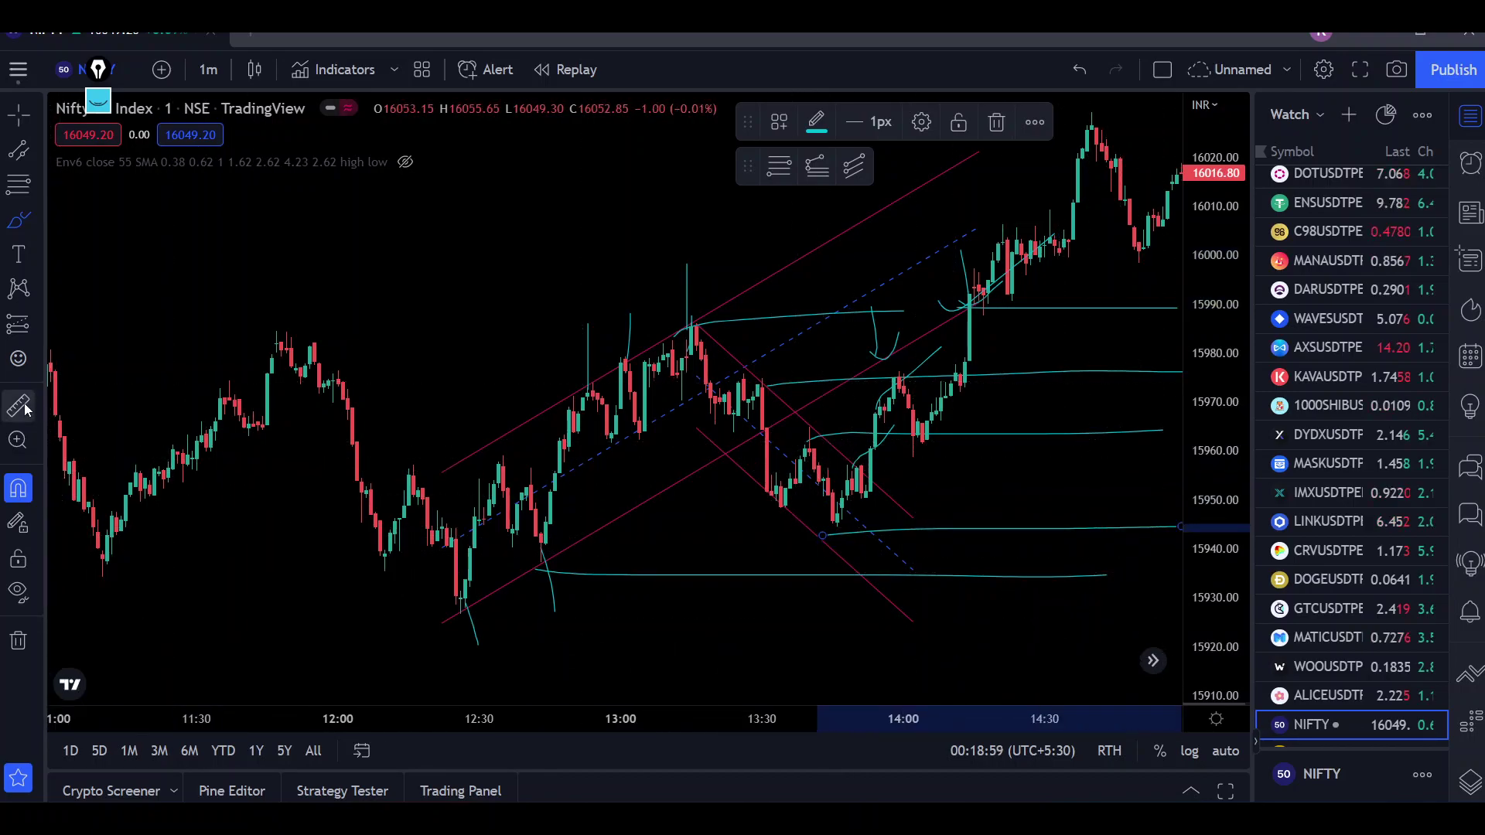
Remove all 21 drawings and draw a parallel channel from the 15929.15 low
{"action": "left_click", "coordinate": [18, 640]}
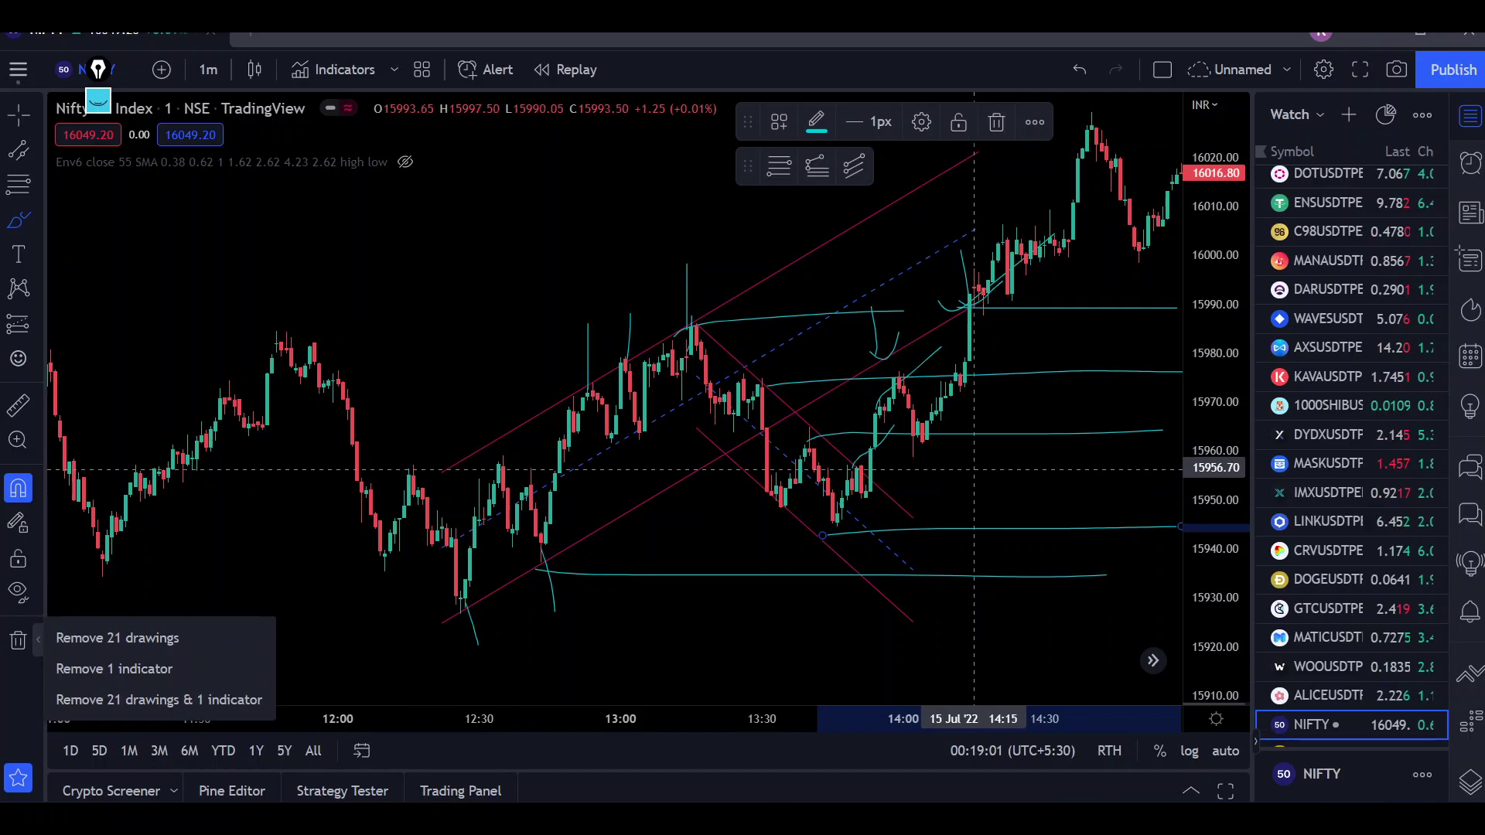
{"action": "left_click", "coordinate": [235, 636]}
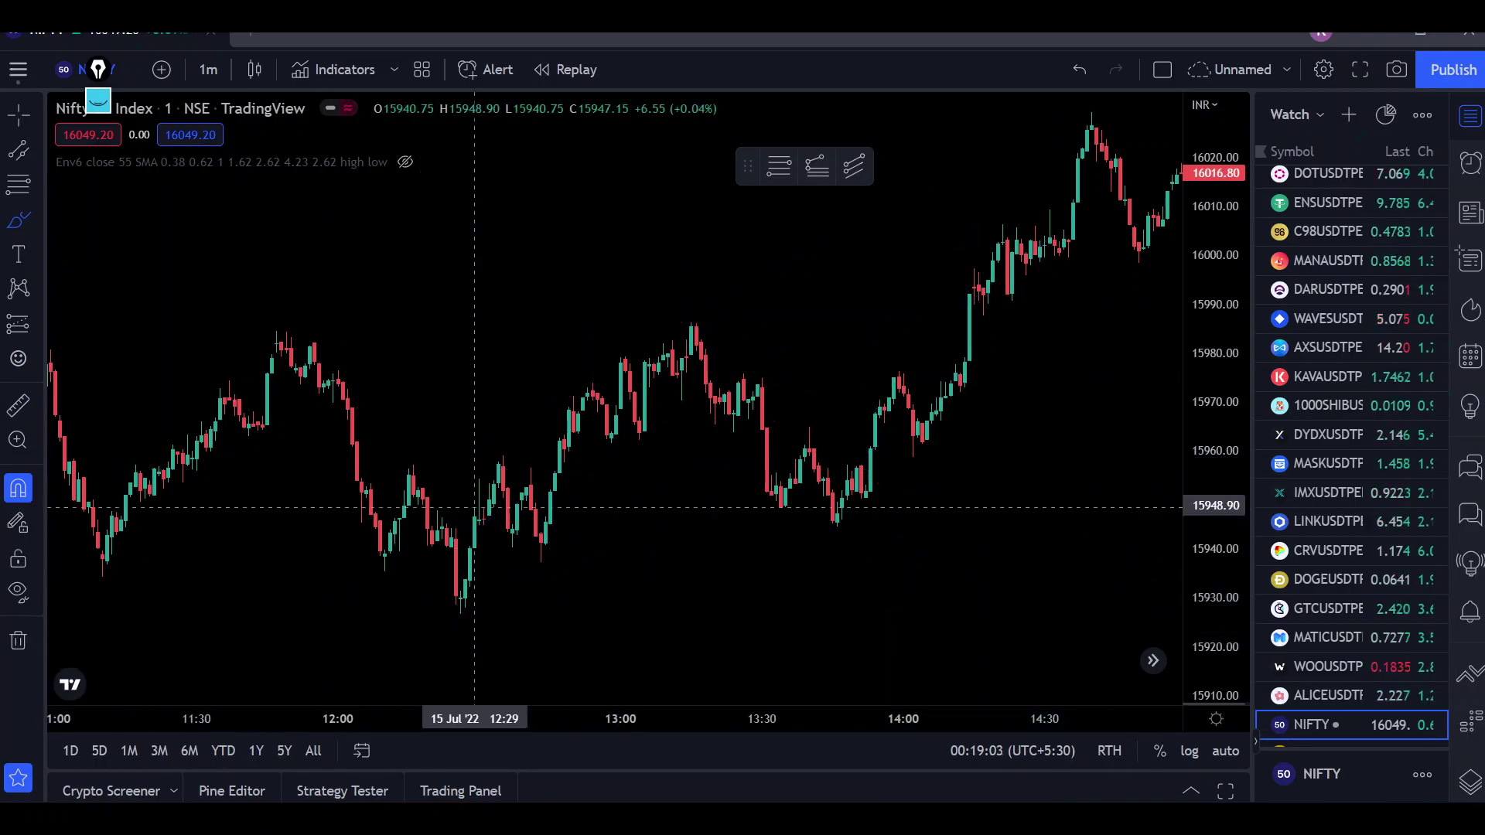
{"action": "left_click", "coordinate": [18, 149]}
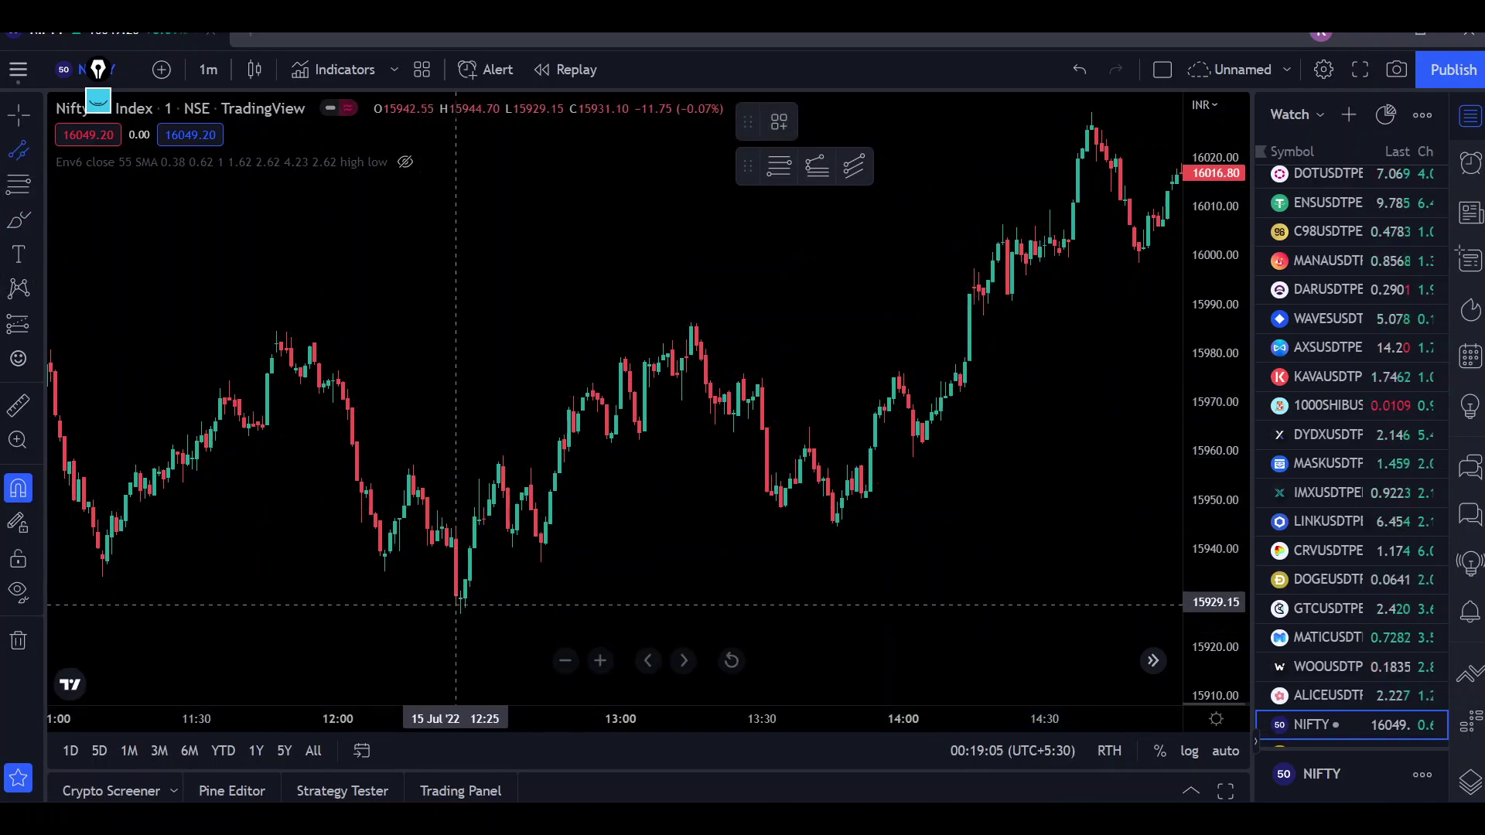
{"action": "left_click", "coordinate": [457, 604]}
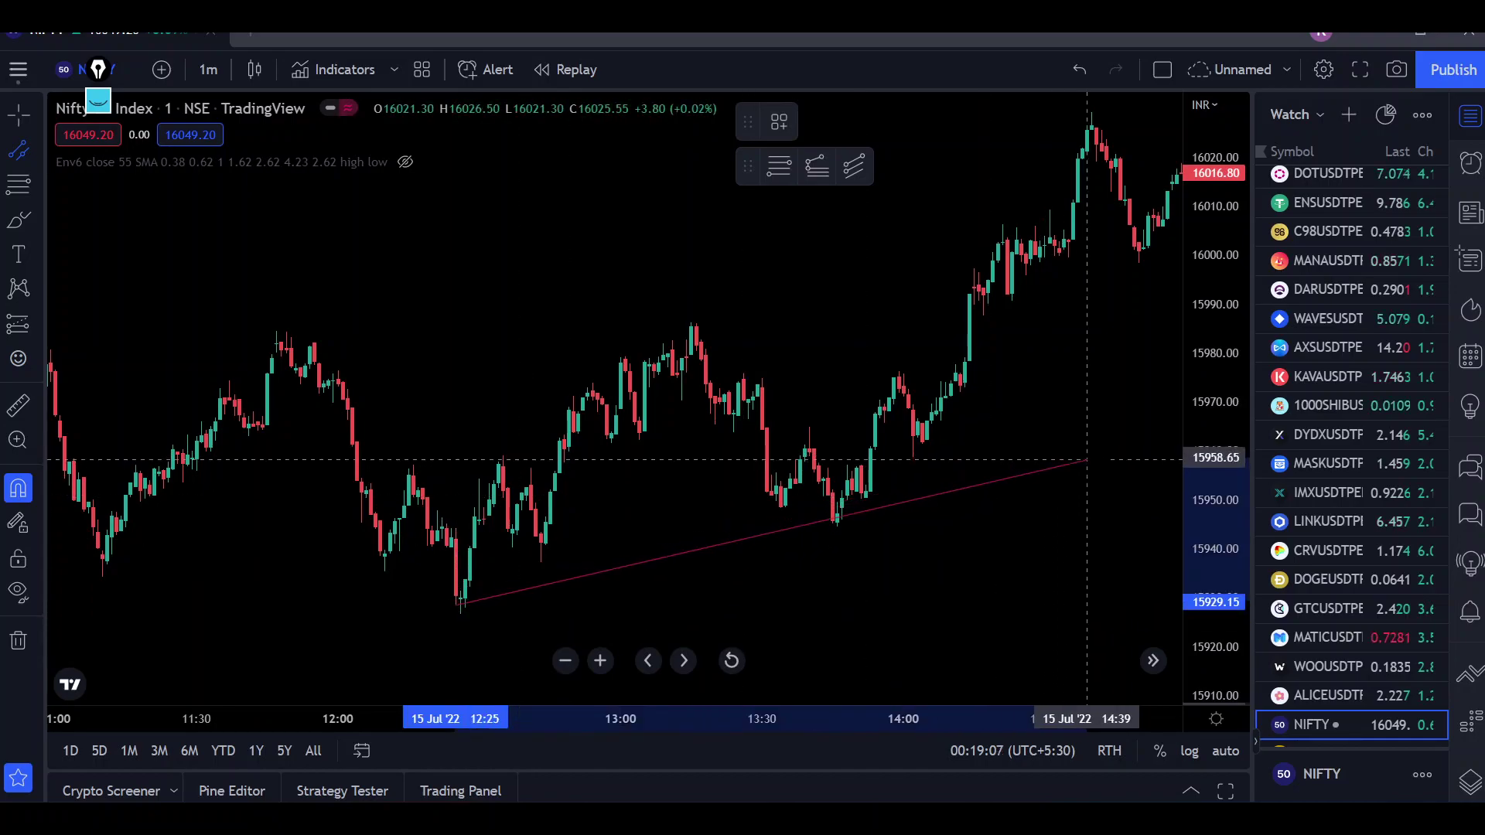
{"action": "left_click", "coordinate": [1130, 475]}
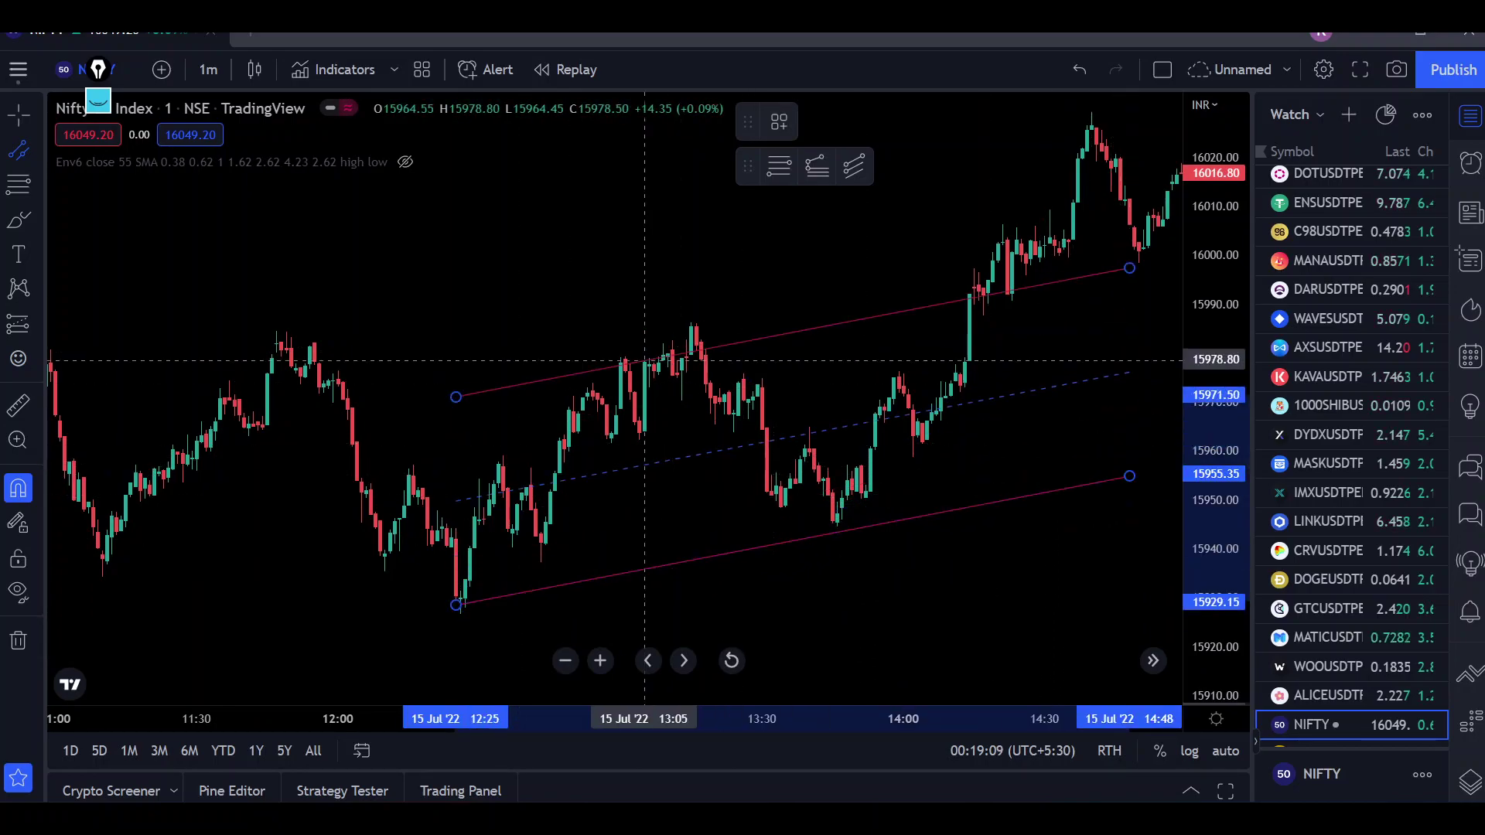
{"action": "left_click", "coordinate": [719, 316]}
Extend the new channel's right end past 15:00 and recentre the chart on it
{"action": "left_click_drag", "start_coordinate": [839, 332], "coordinate": [355, 389]}
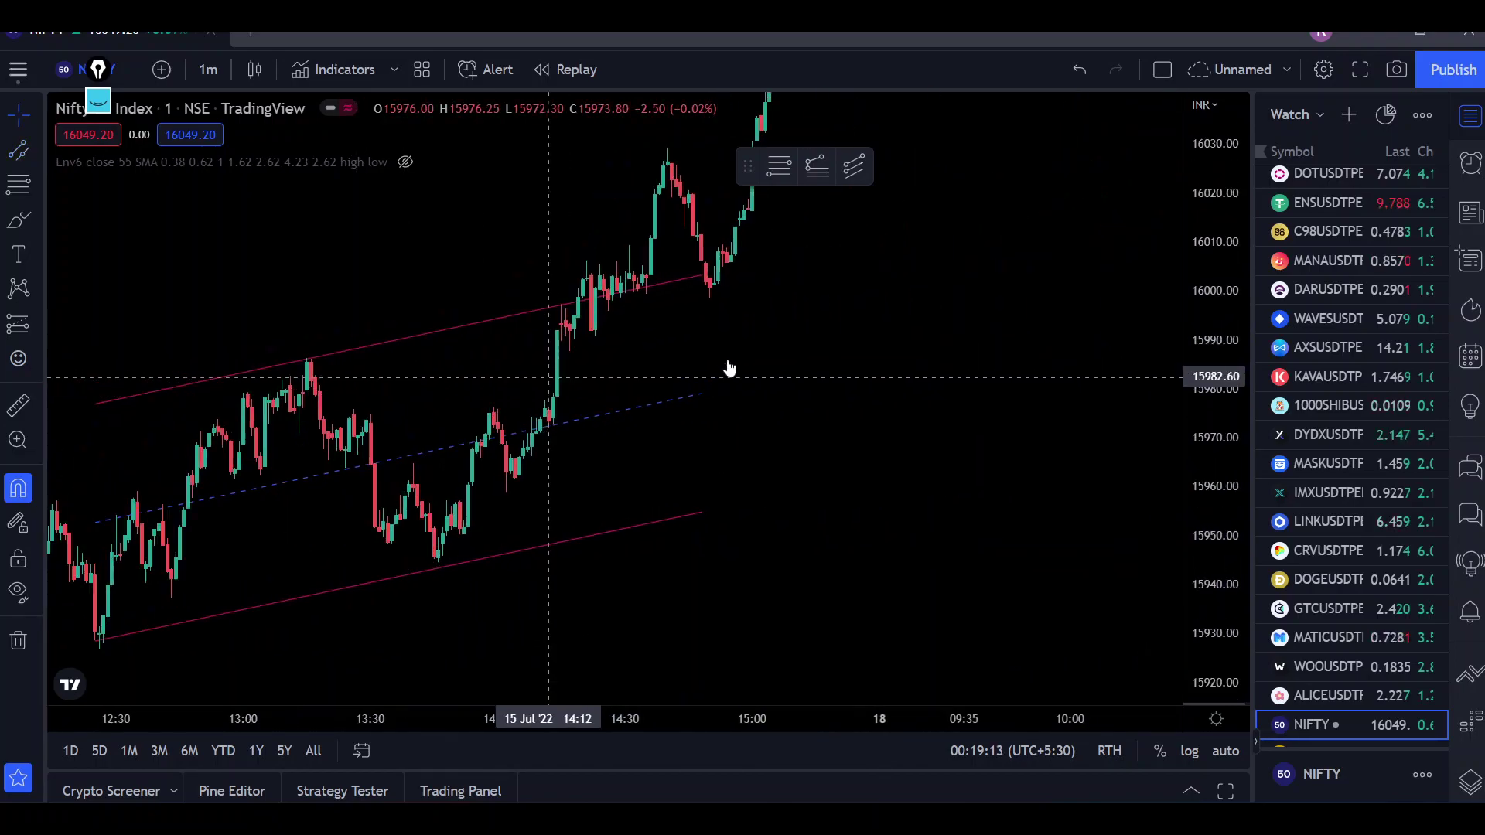
{"action": "scroll", "coordinate": [804, 283], "scroll_direction": "down", "scroll_amount": 2}
{"action": "left_click", "coordinate": [797, 275]}
{"action": "left_click_drag", "start_coordinate": [964, 232], "coordinate": [1090, 207]}
{"action": "left_click", "coordinate": [864, 546]}
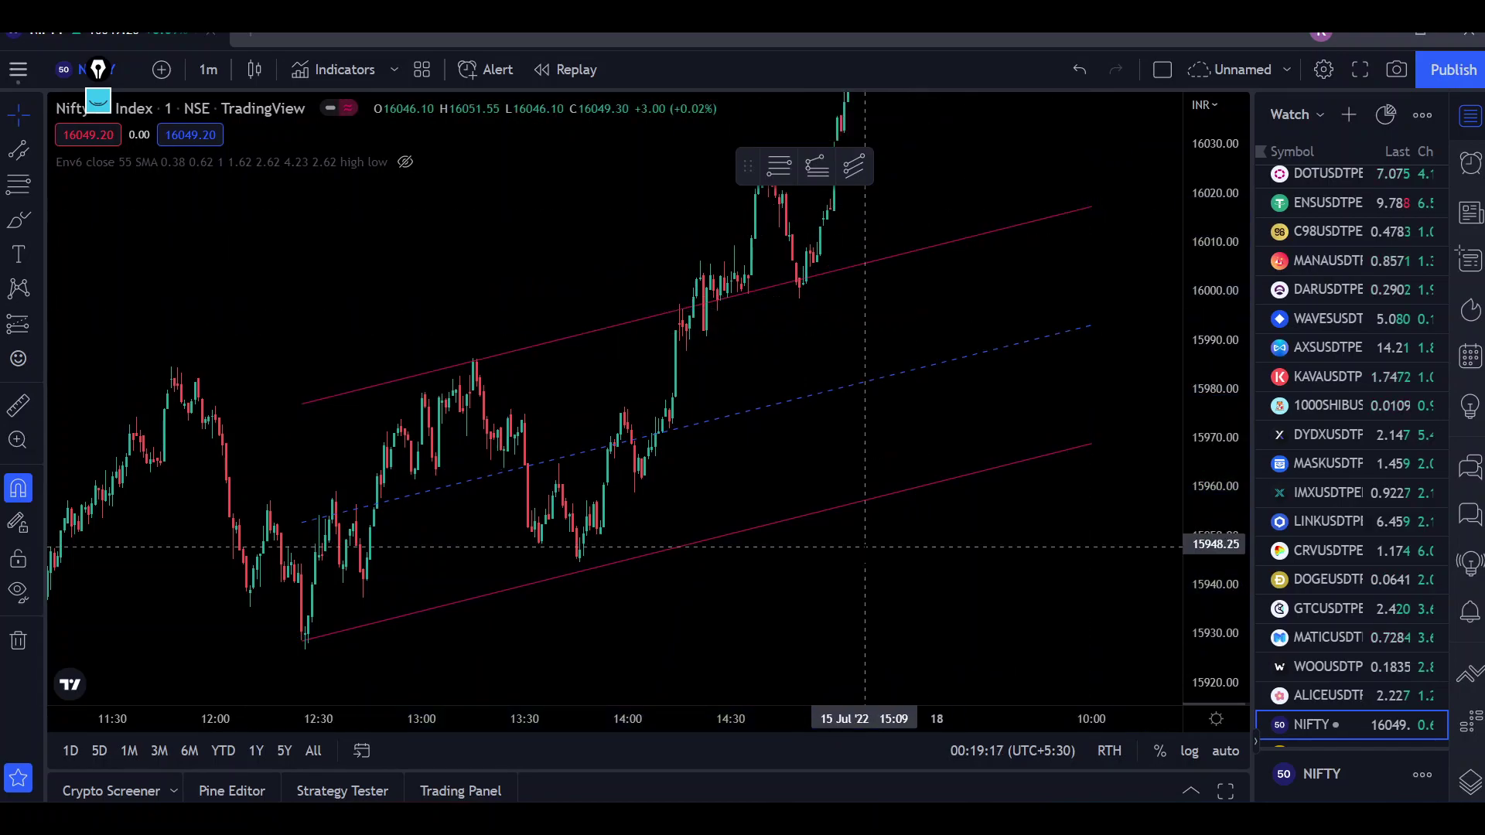
{"action": "left_click_drag", "start_coordinate": [865, 546], "coordinate": [1052, 422]}
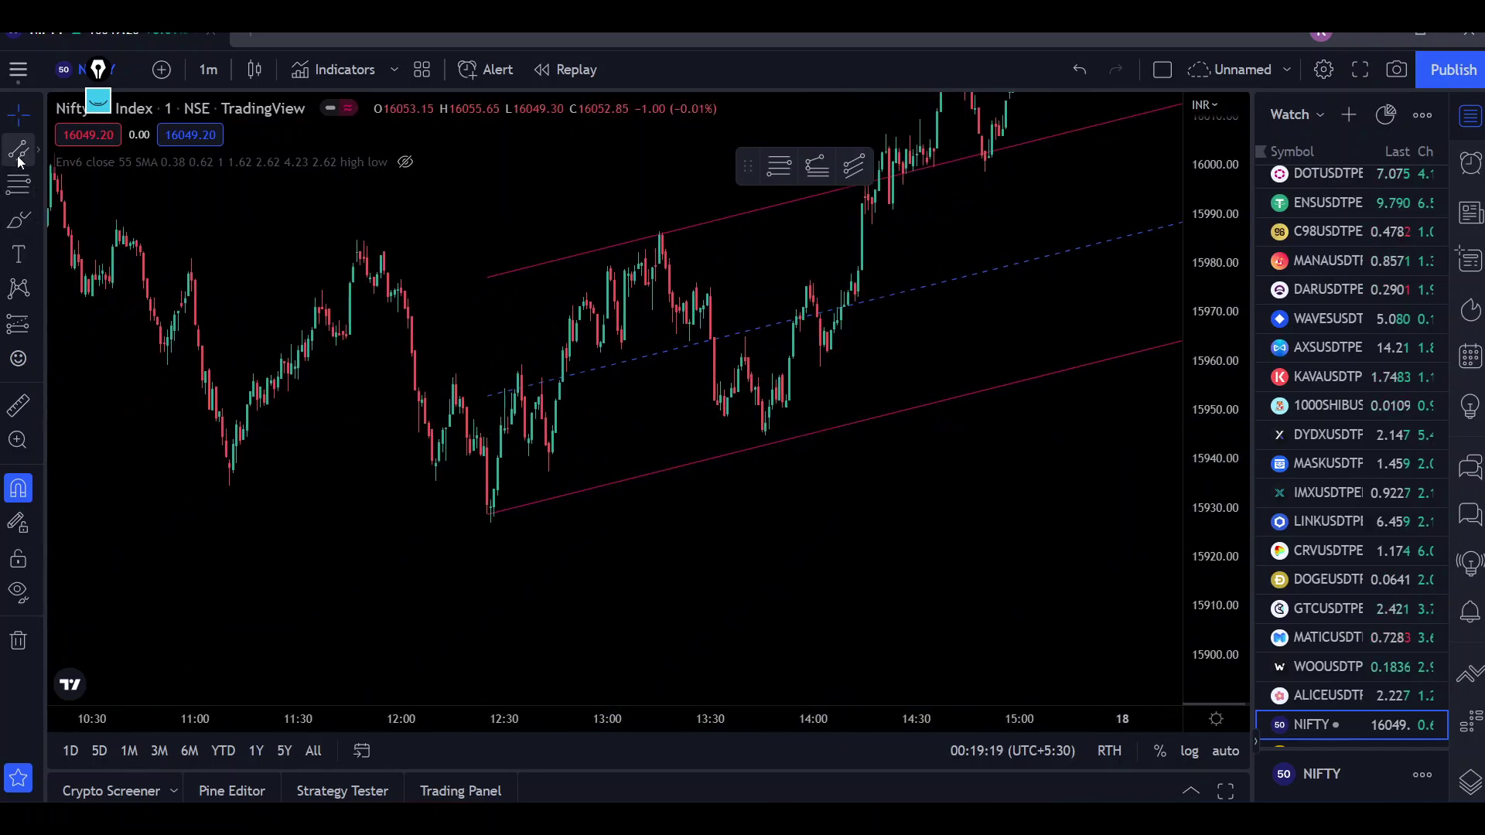
Draw a horizontal Extended Line at about 15942.75 across the chart
{"action": "left_click", "coordinate": [36, 149]}
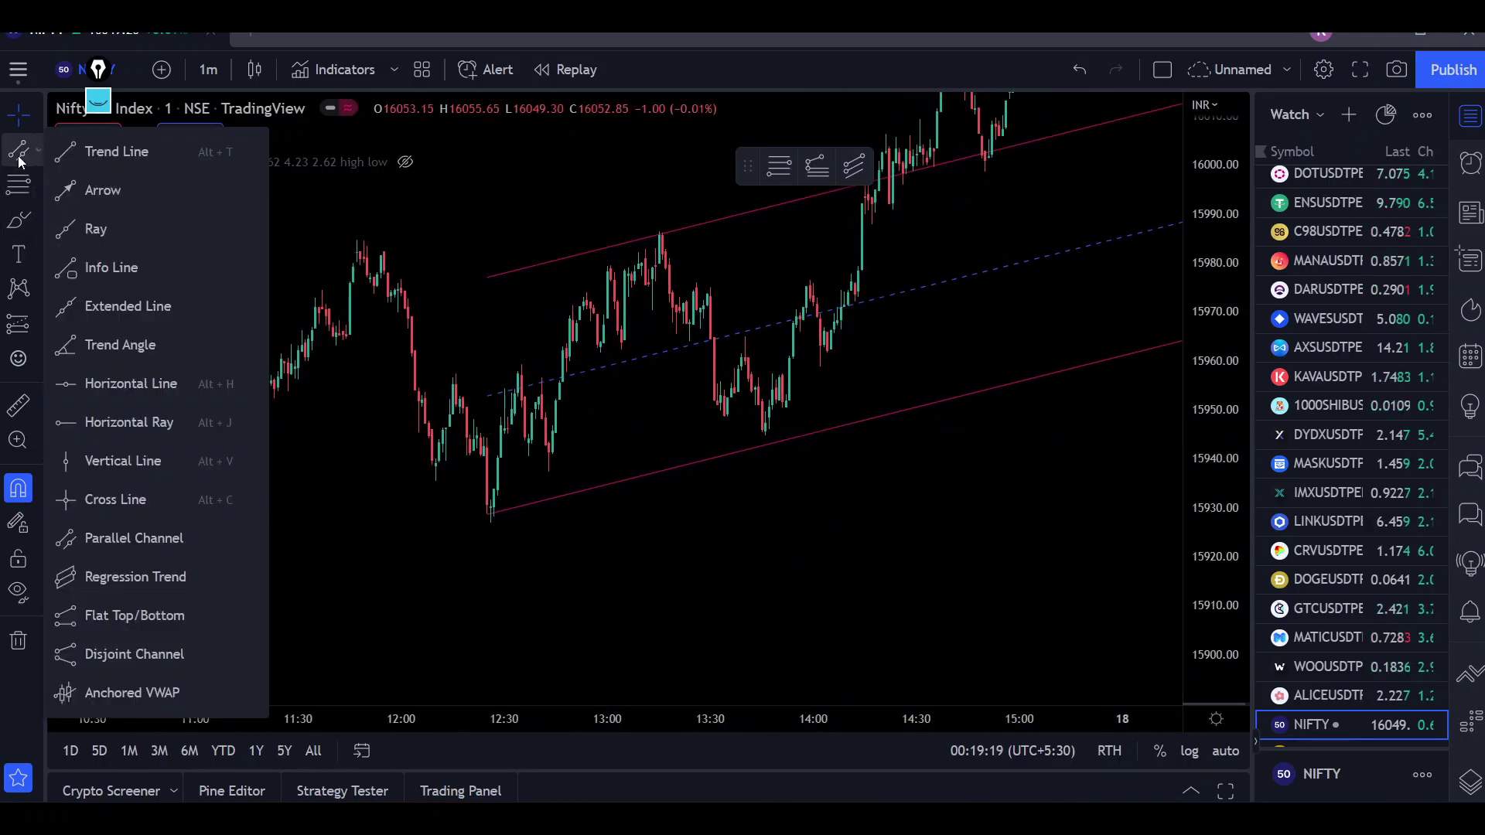
{"action": "left_click", "coordinate": [148, 314]}
{"action": "left_click", "coordinate": [745, 447]}
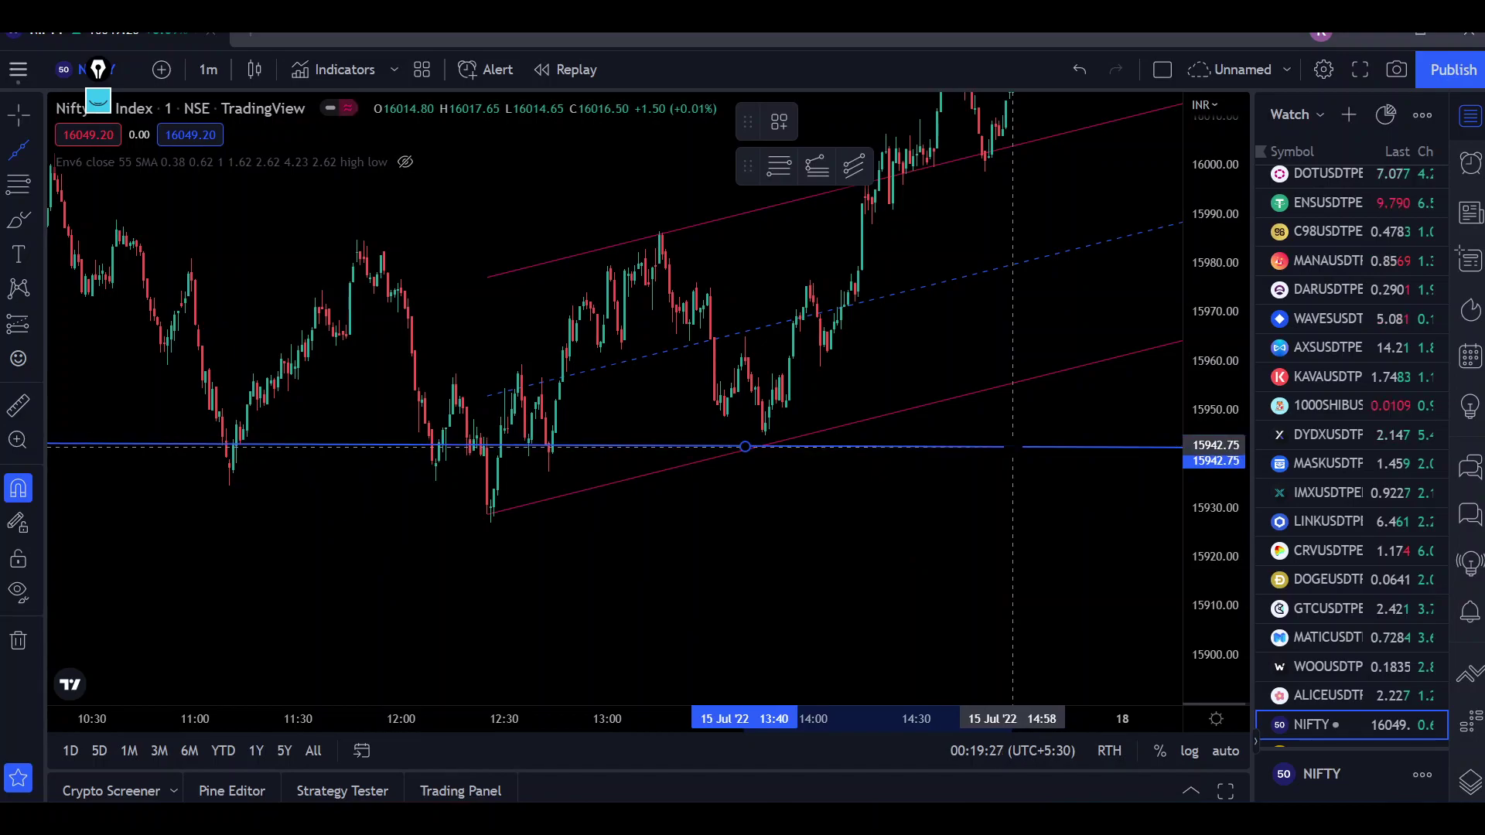
{"action": "left_click", "coordinate": [1013, 446]}
{"action": "left_click_drag", "start_coordinate": [1011, 444], "coordinate": [768, 459]}
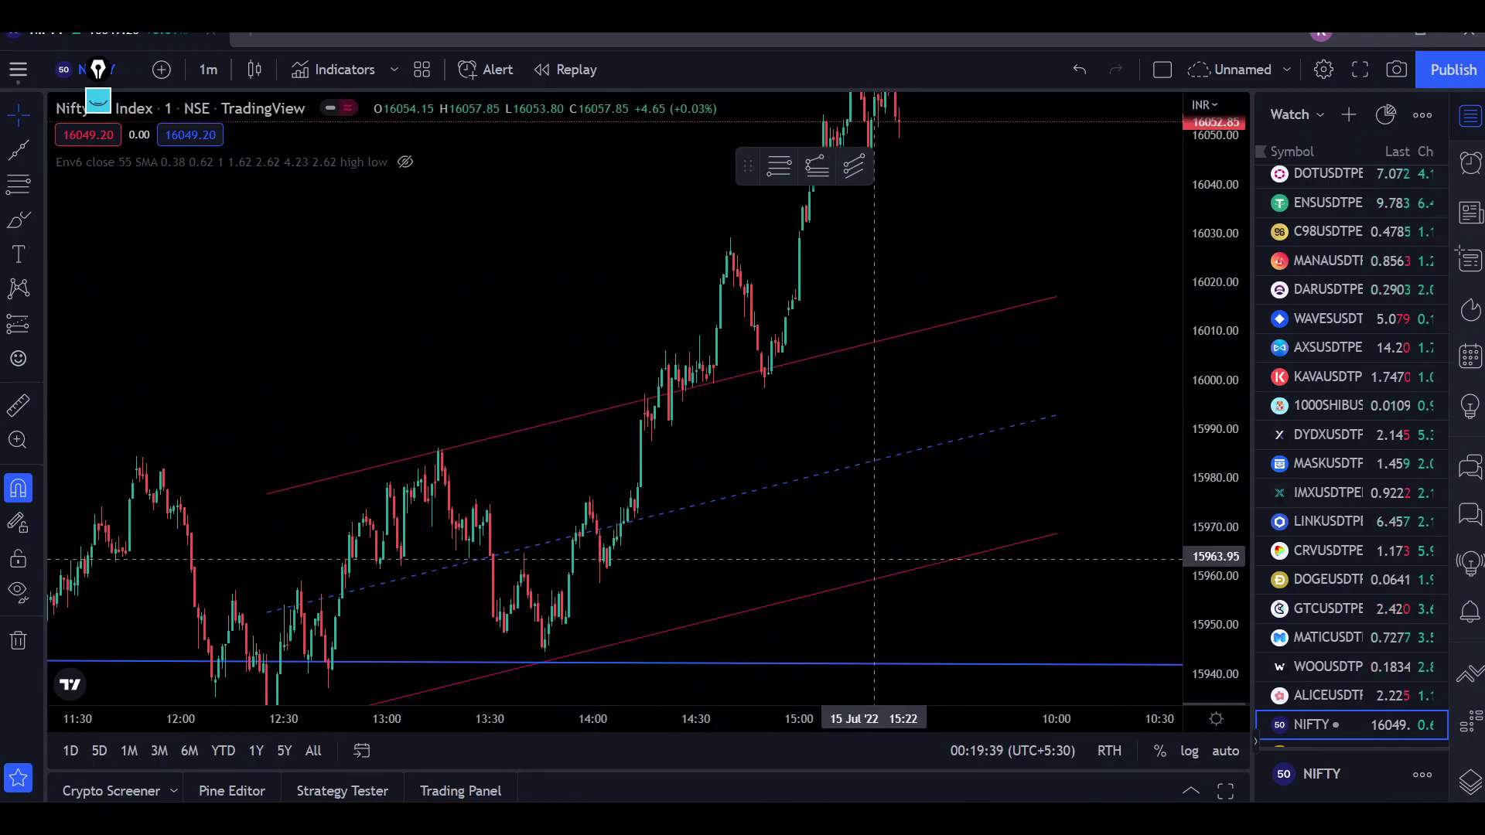
{"action": "left_click_drag", "start_coordinate": [800, 468], "coordinate": [766, 464]}
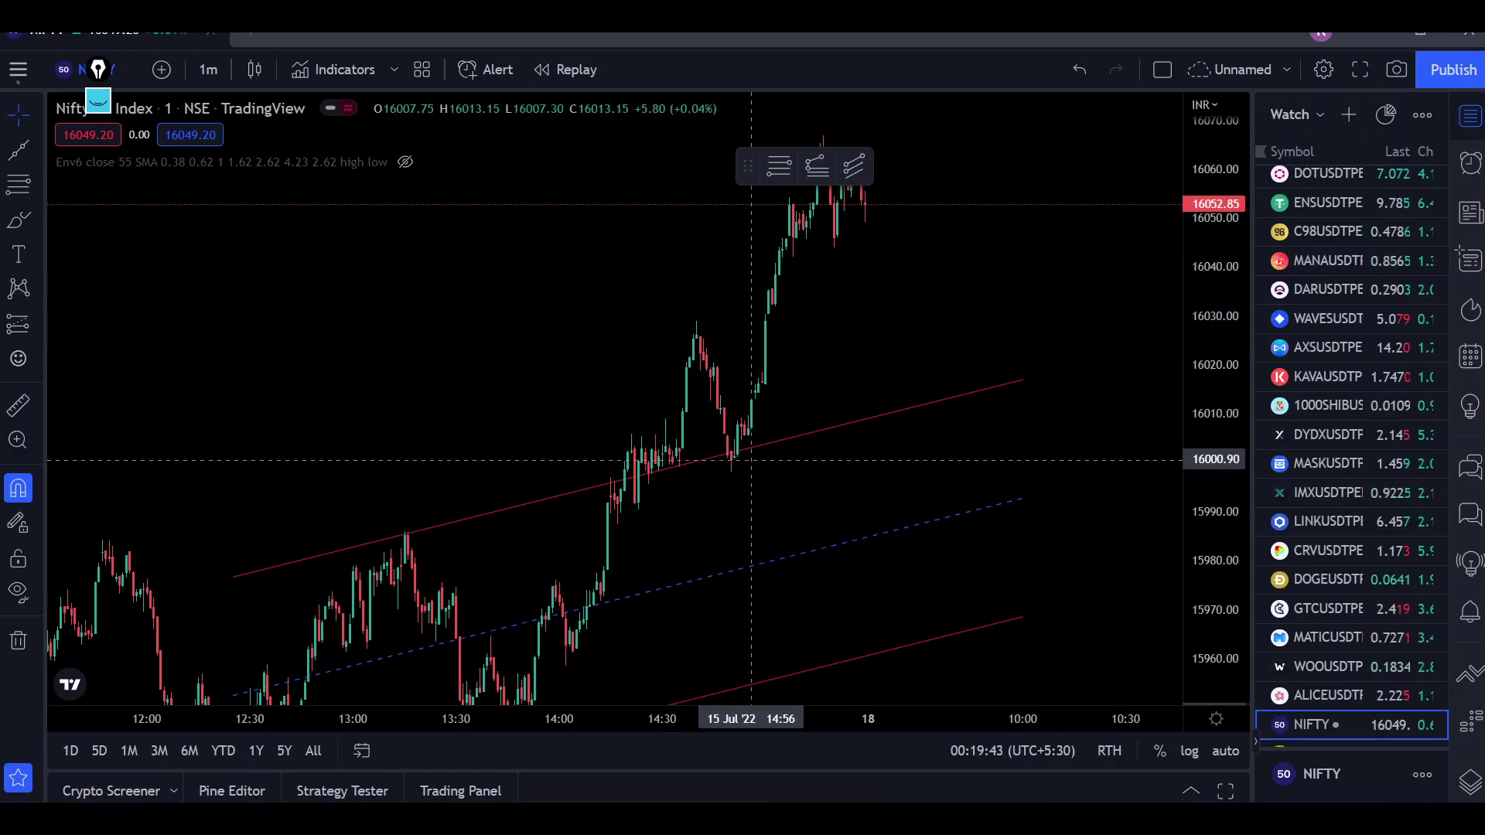
{"action": "left_click_drag", "start_coordinate": [838, 424], "coordinate": [924, 286]}
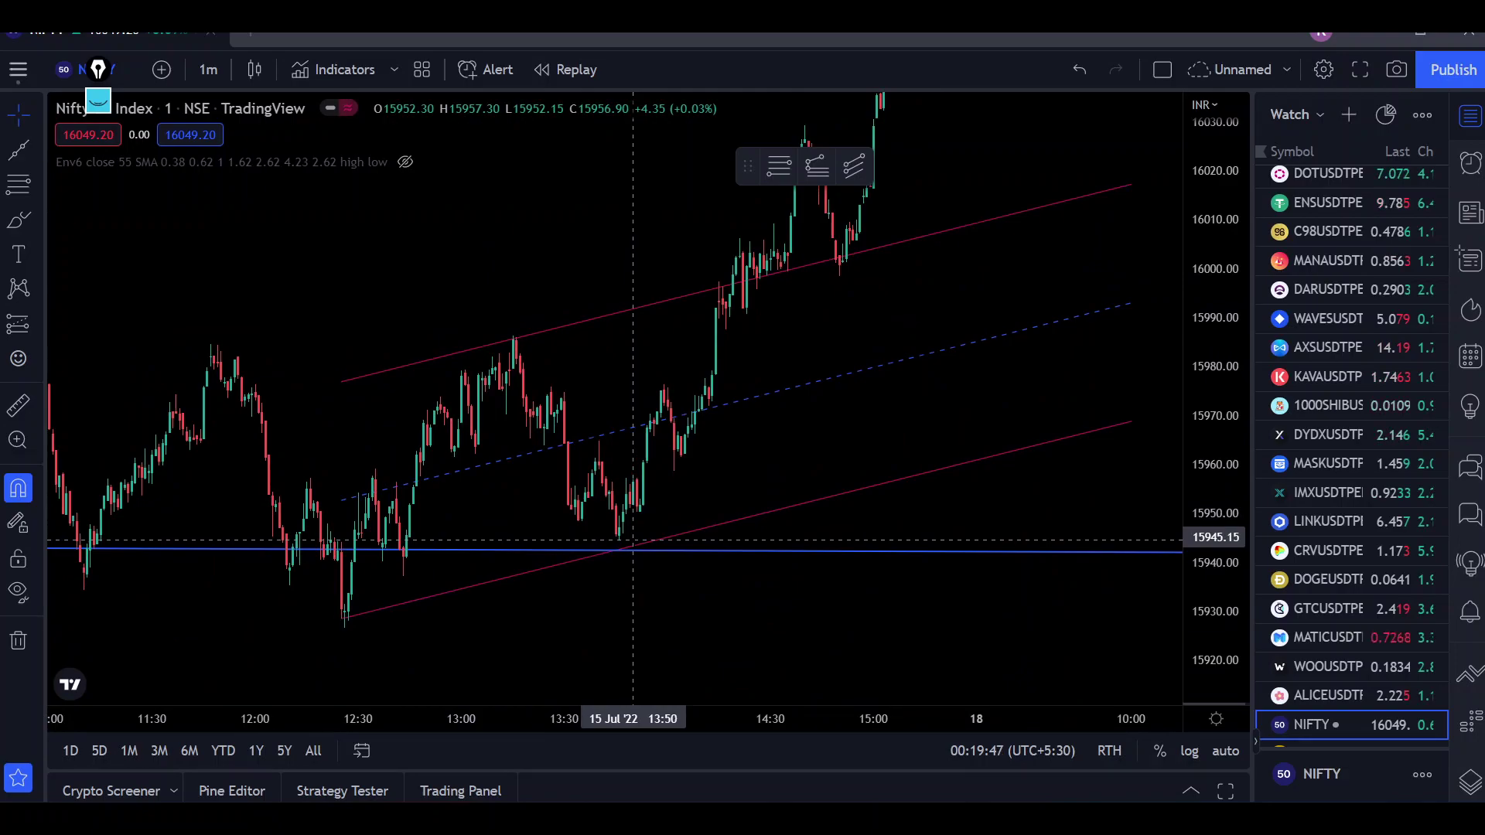
{"action": "left_click_drag", "start_coordinate": [845, 331], "coordinate": [703, 597]}
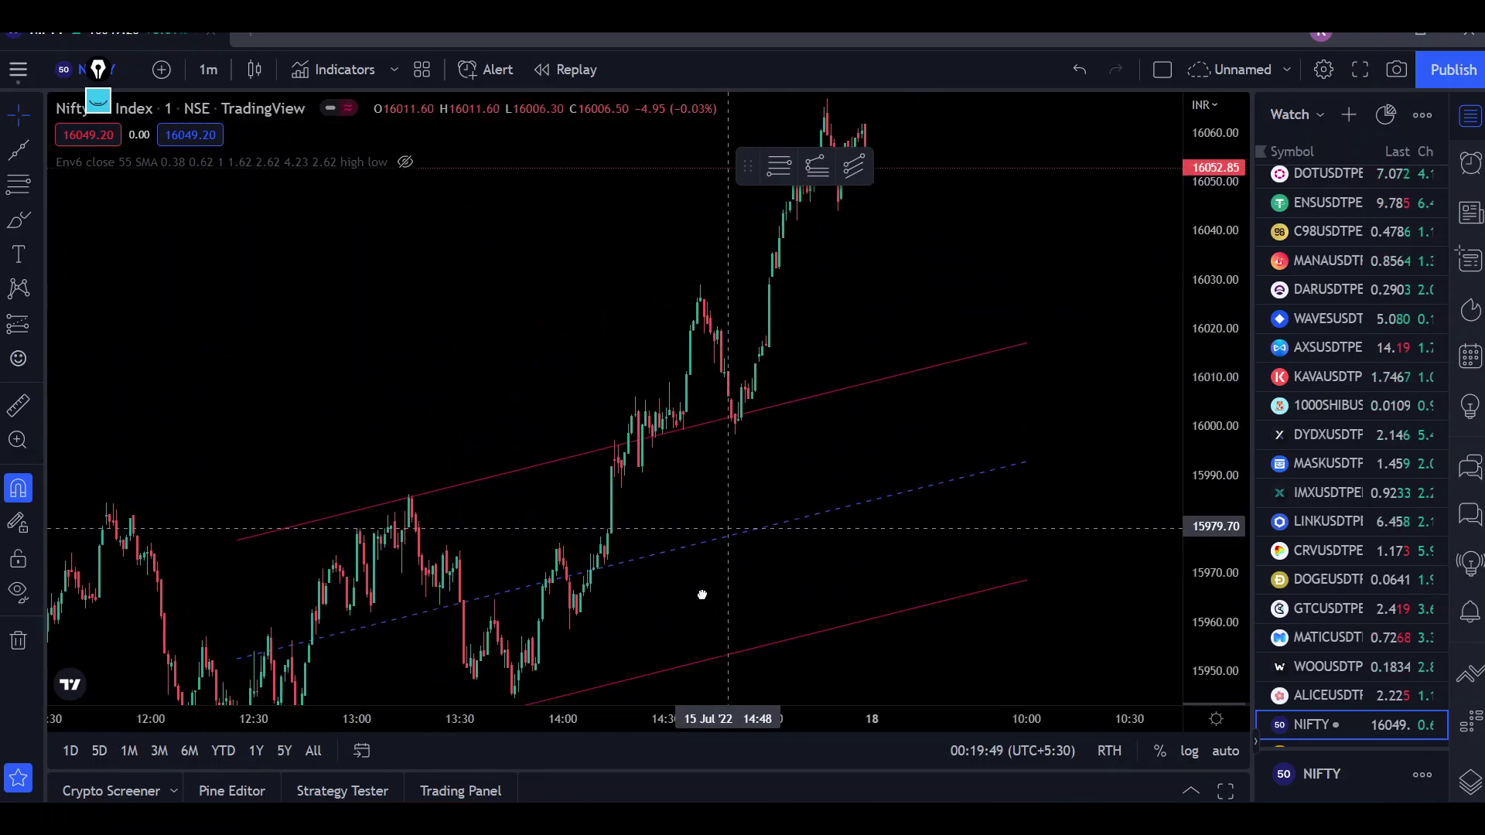
{"action": "left_click_drag", "start_coordinate": [802, 430], "coordinate": [800, 479]}
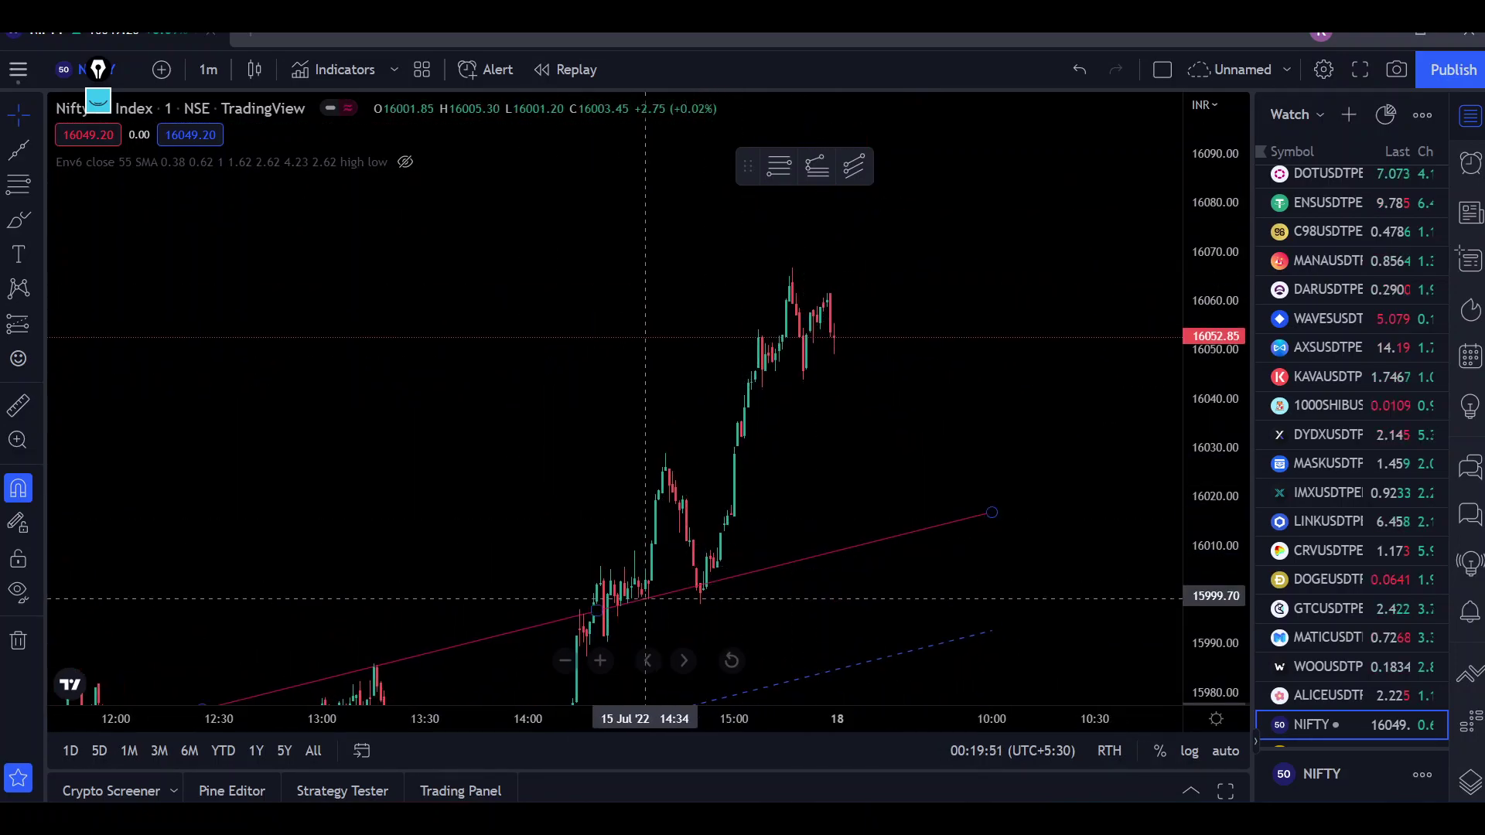
{"action": "left_click_drag", "start_coordinate": [818, 319], "coordinate": [864, 320]}
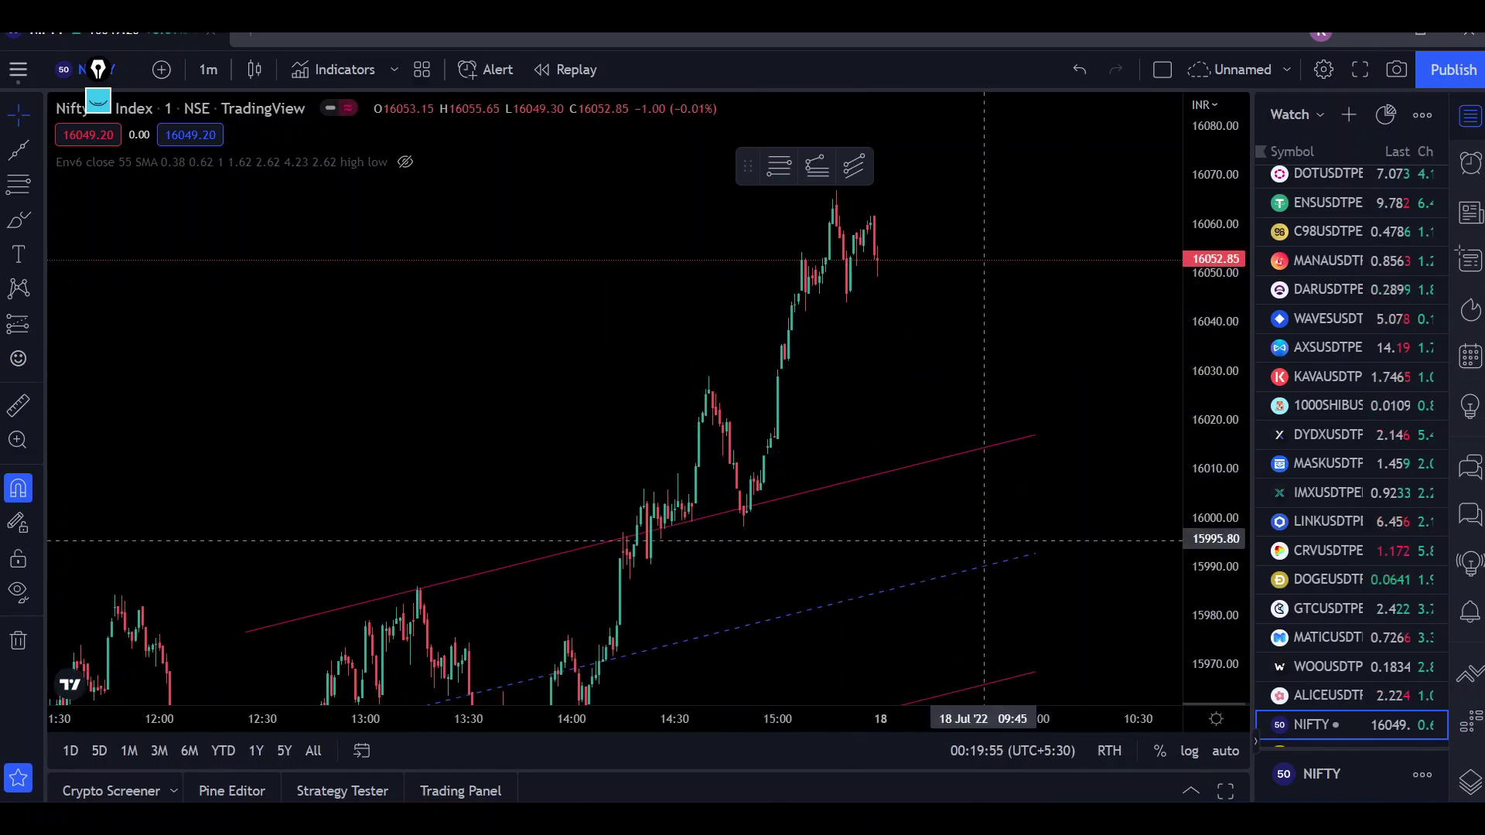
{"action": "left_click_drag", "start_coordinate": [766, 431], "coordinate": [656, 522]}
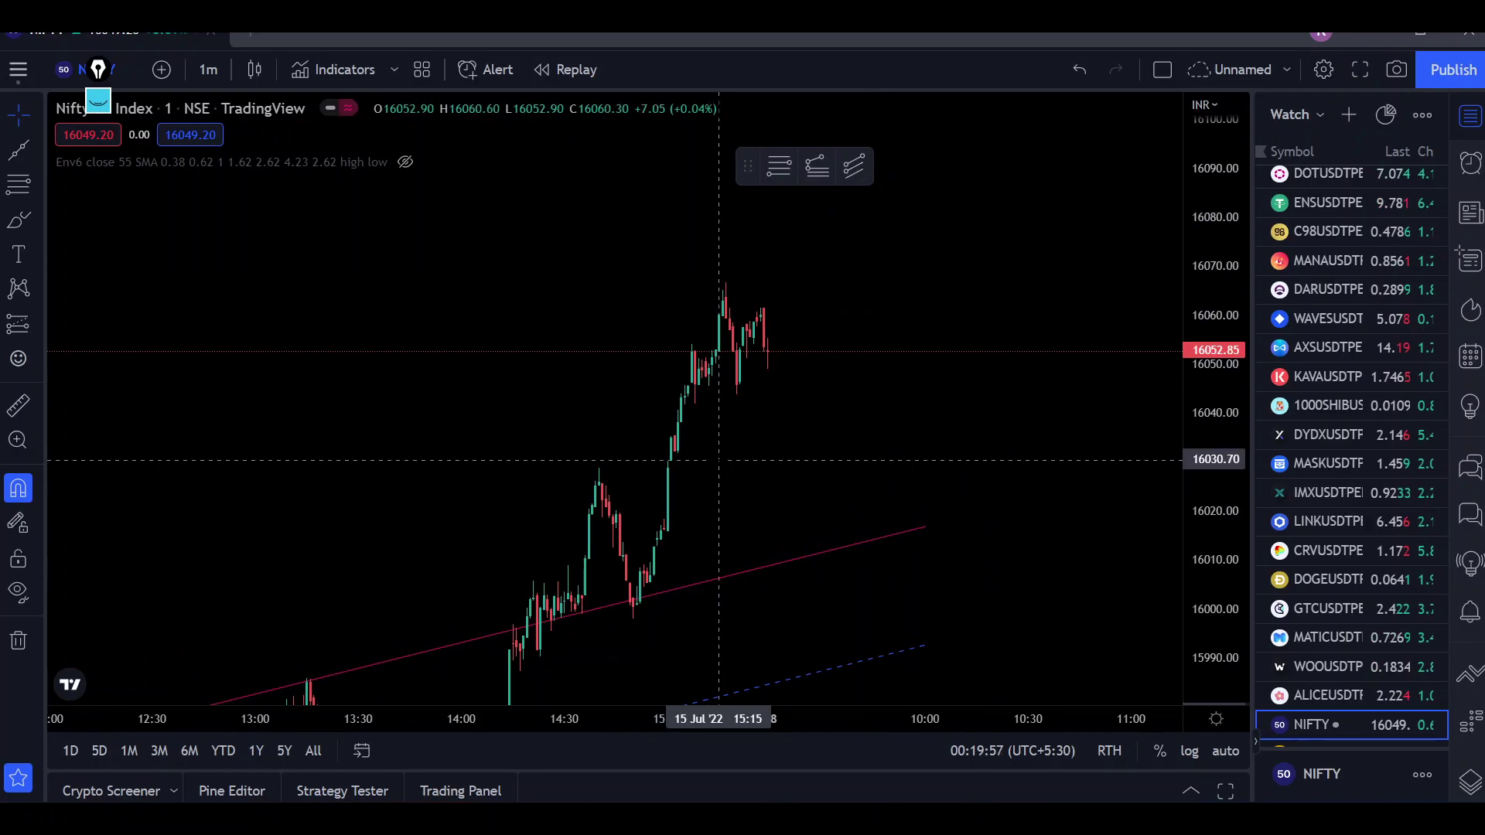
{"action": "left_click_drag", "start_coordinate": [754, 420], "coordinate": [864, 300]}
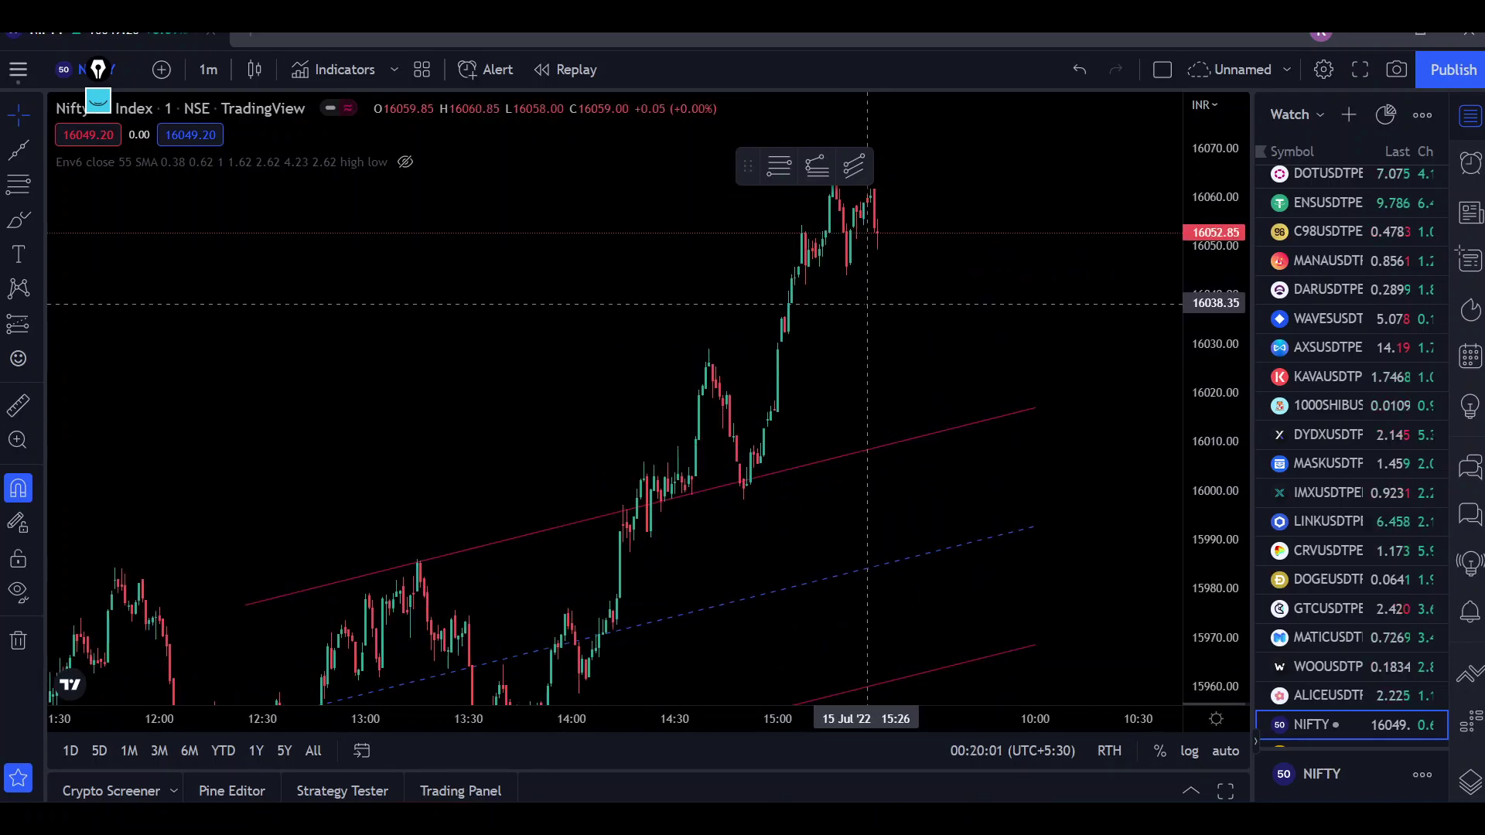
{"action": "left_click_drag", "start_coordinate": [892, 356], "coordinate": [901, 483]}
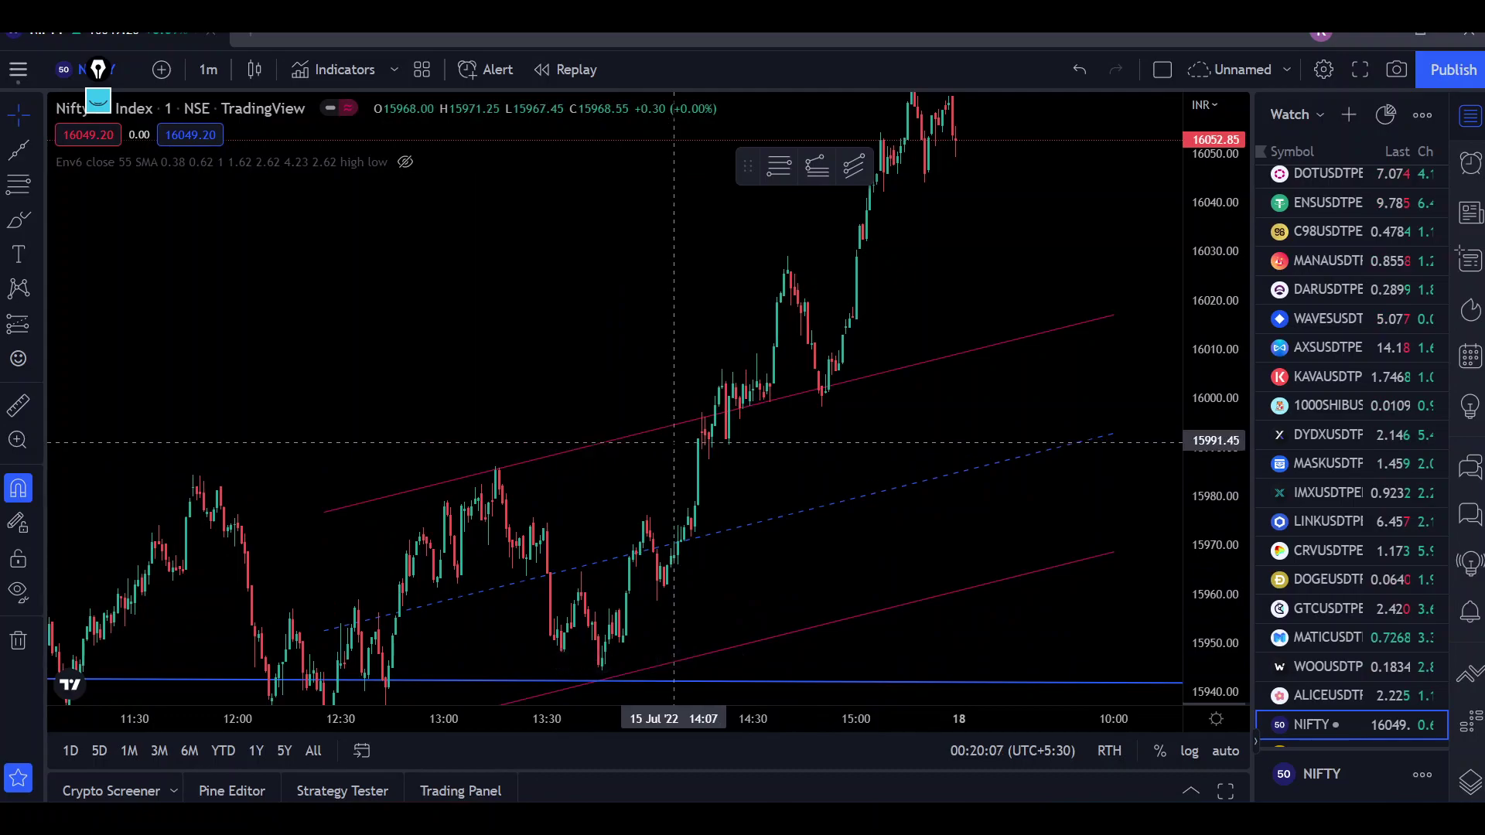
{"action": "left_click_drag", "start_coordinate": [691, 461], "coordinate": [716, 371]}
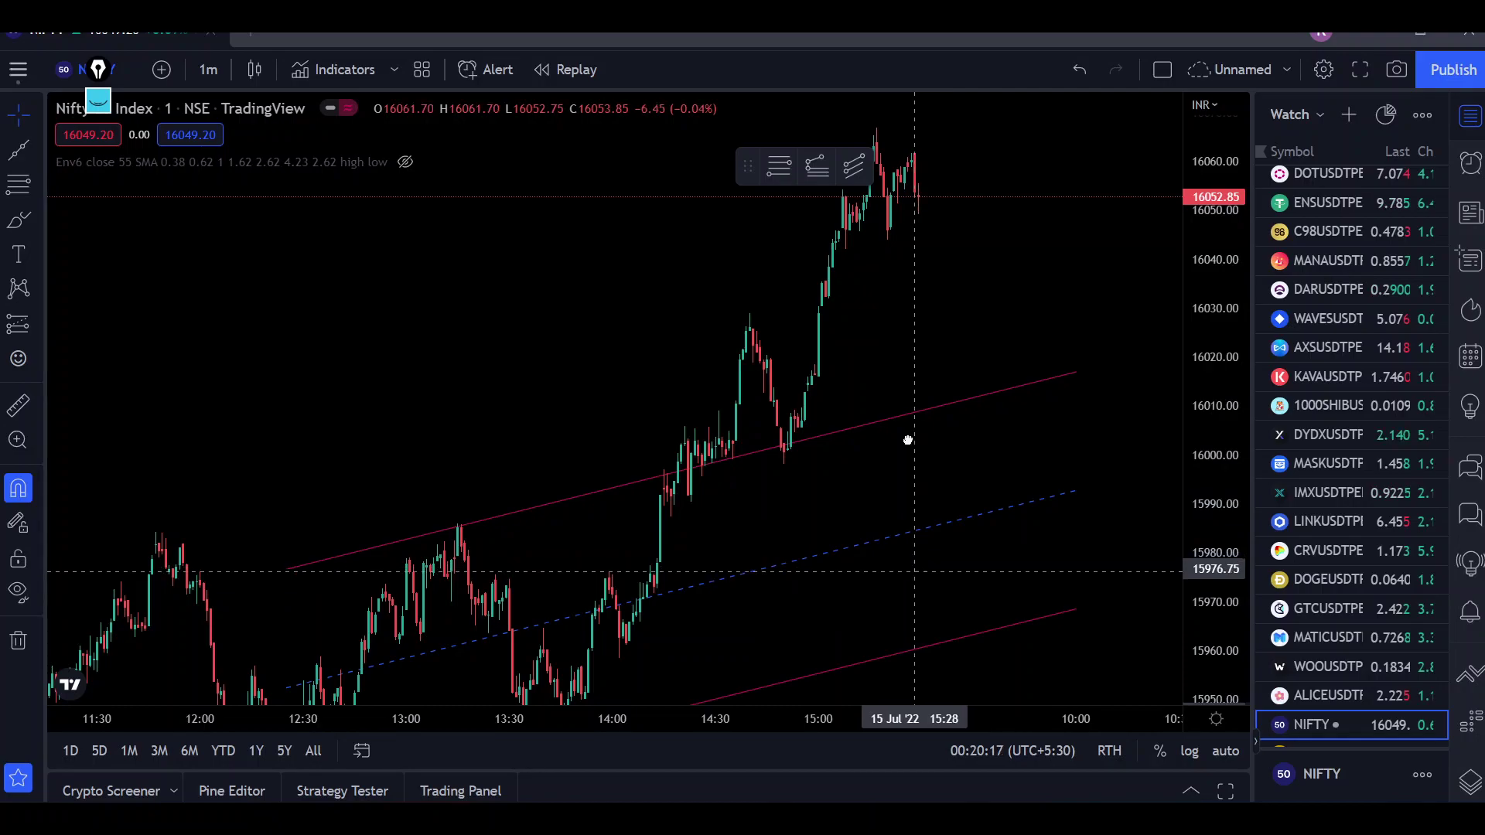
Drag the blue level from about 15943 up to 15997, then pan to the recent peak
{"action": "left_click_drag", "start_coordinate": [908, 440], "coordinate": [914, 211]}
{"action": "left_click_drag", "start_coordinate": [795, 517], "coordinate": [918, 249]}
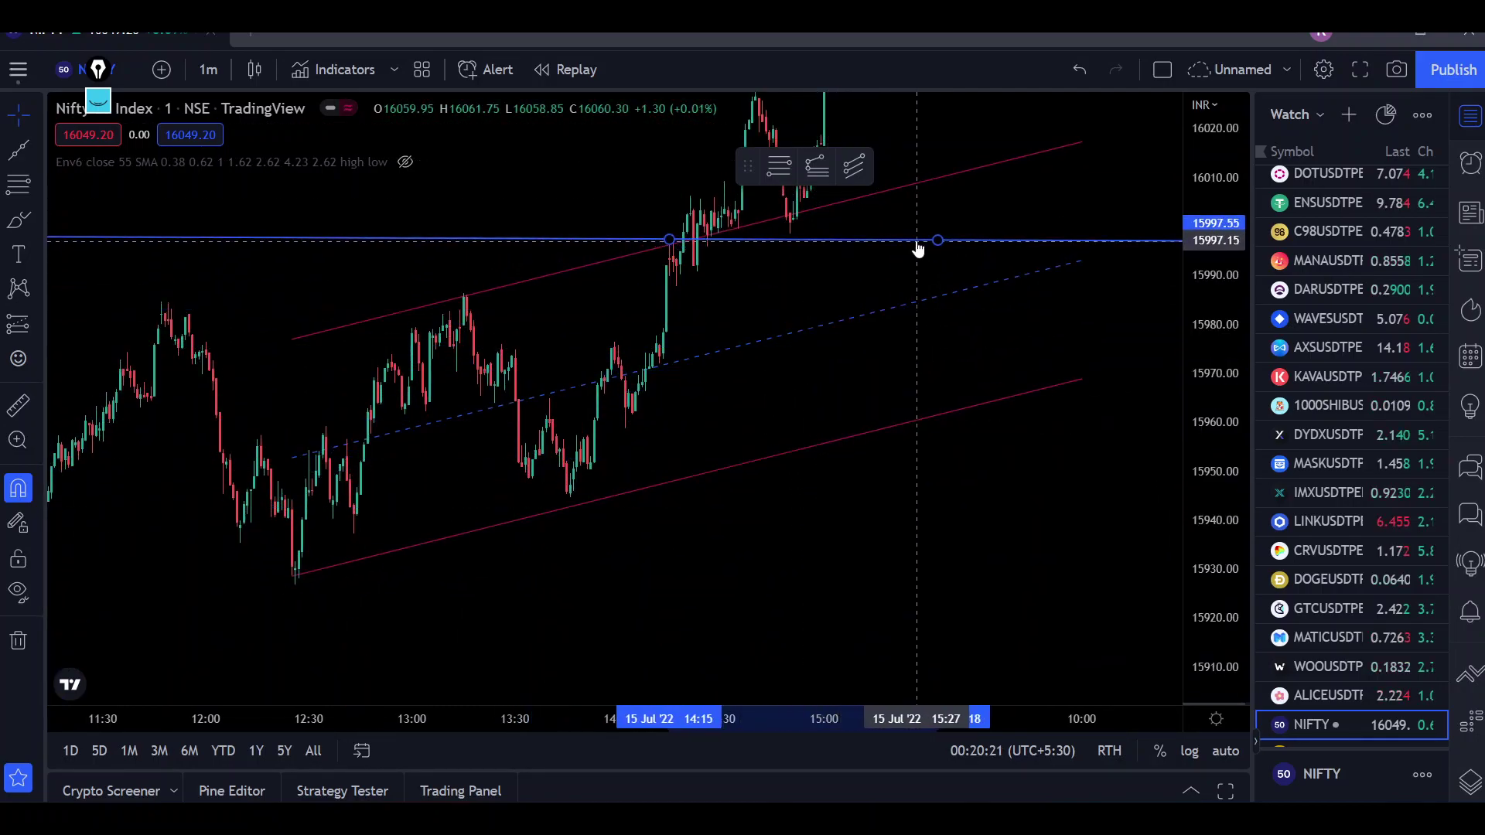
{"action": "left_click_drag", "start_coordinate": [879, 335], "coordinate": [836, 669]}
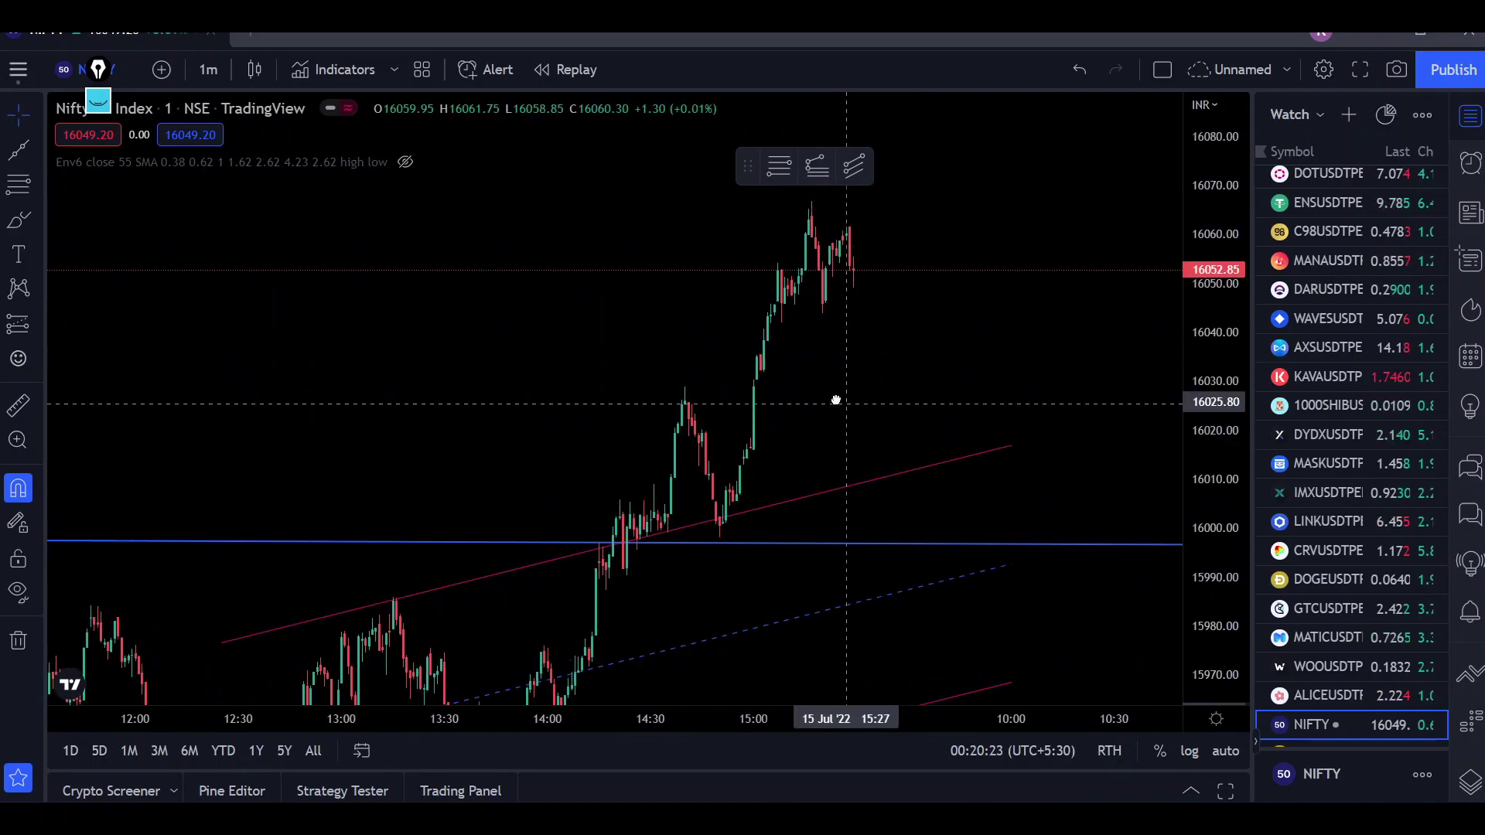
{"action": "left_click_drag", "start_coordinate": [836, 400], "coordinate": [827, 396]}
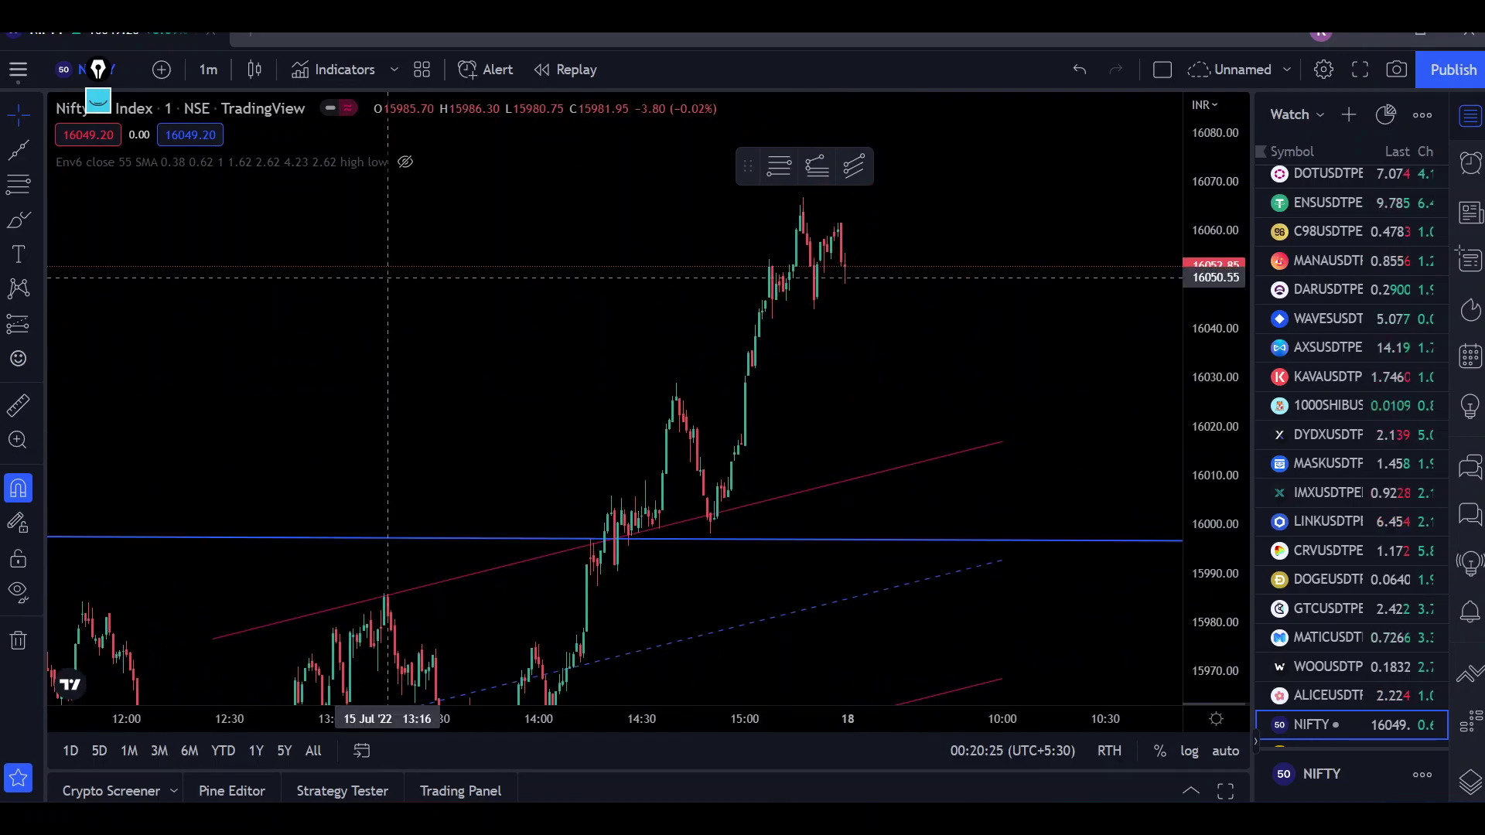
Draw a downward-sloping parallel channel and move it onto the peak near 16068
{"action": "left_click", "coordinate": [36, 152]}
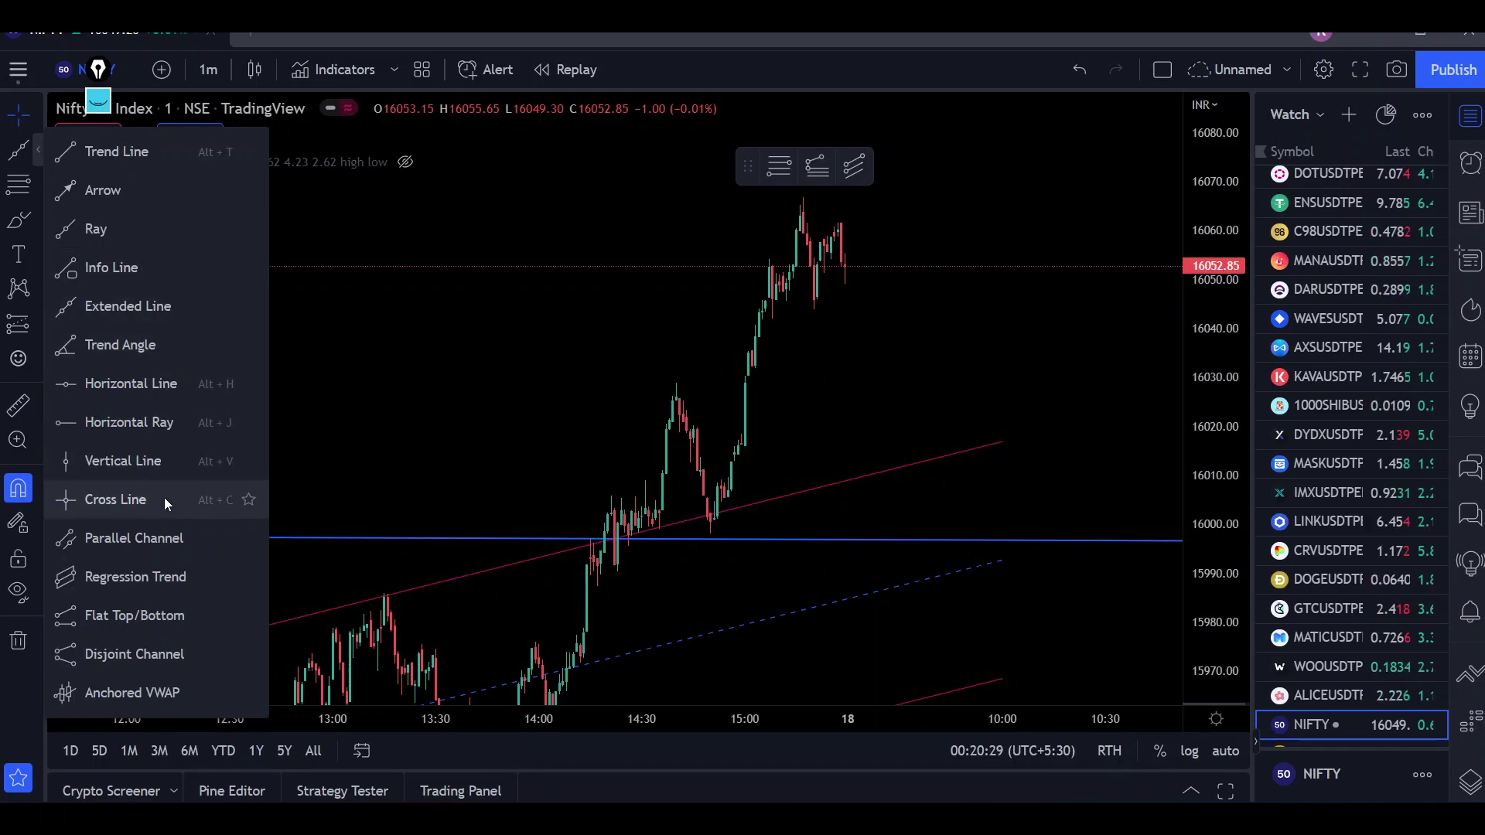
{"action": "left_click", "coordinate": [169, 541]}
{"action": "left_click", "coordinate": [652, 319]}
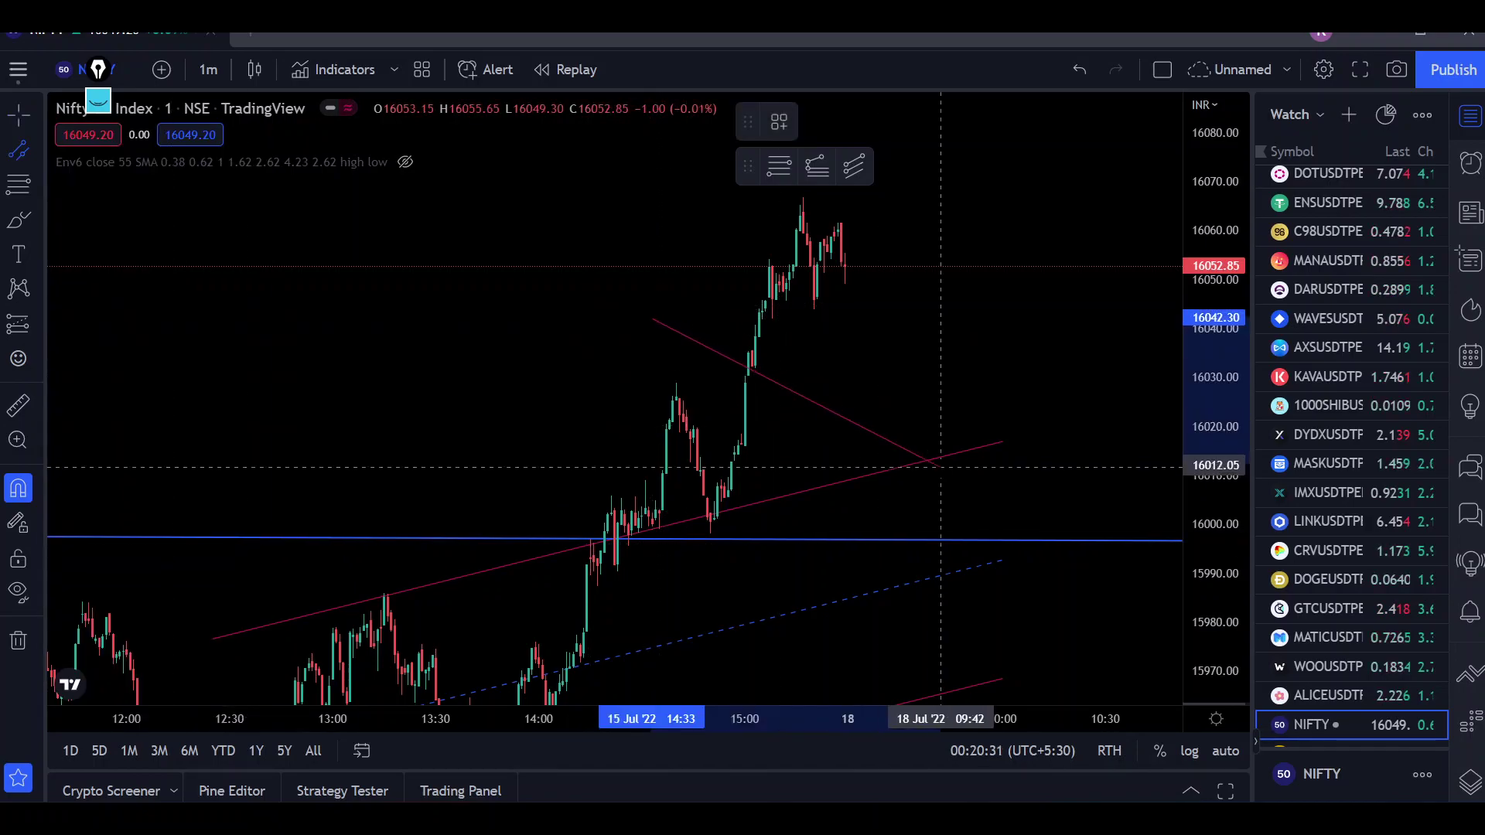
{"action": "left_click", "coordinate": [899, 470]}
{"action": "left_click", "coordinate": [768, 489]}
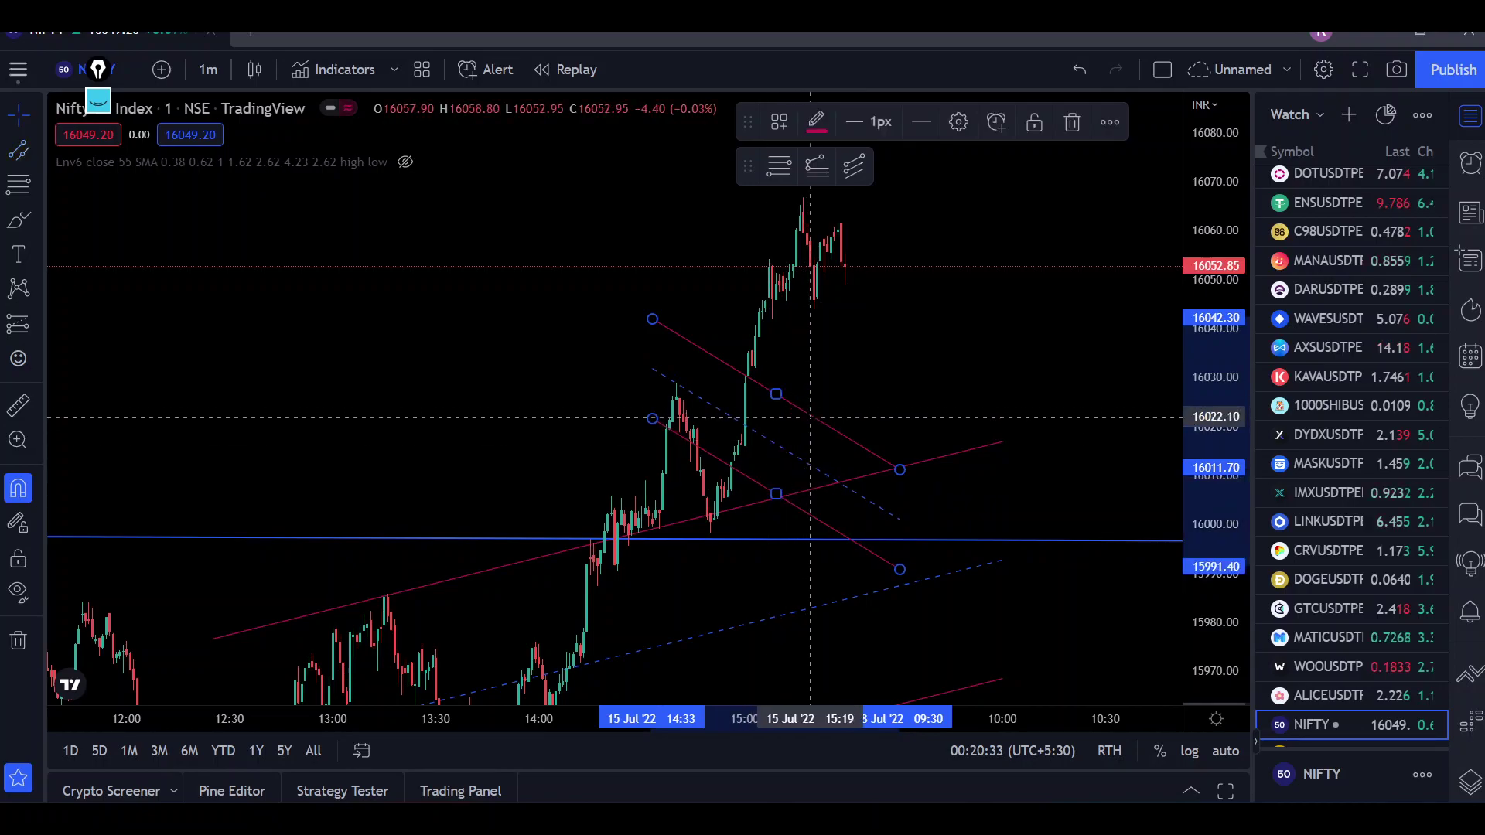
{"action": "left_click_drag", "start_coordinate": [820, 424], "coordinate": [992, 353]}
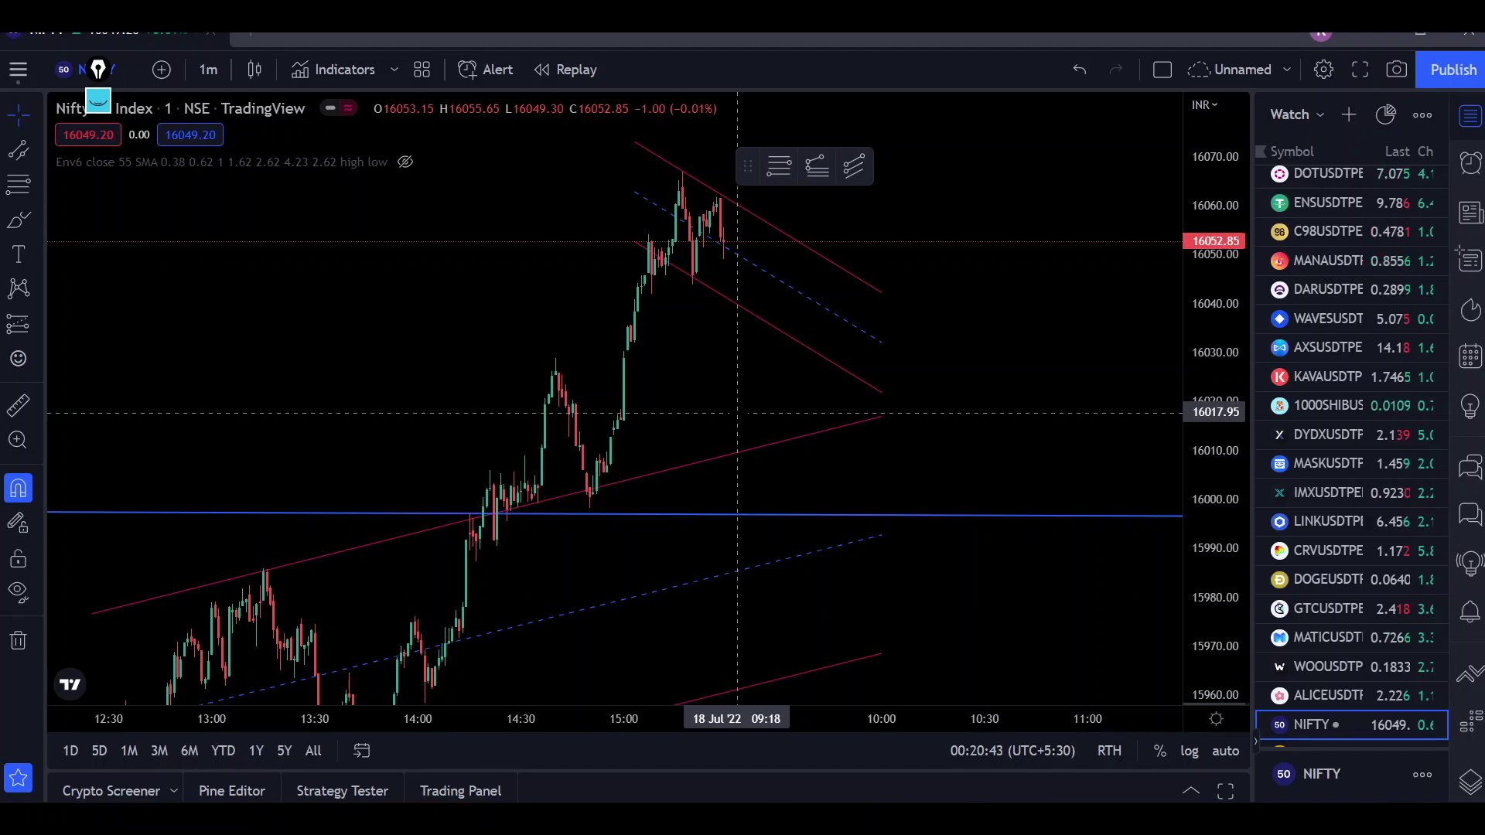
{"action": "left_click_drag", "start_coordinate": [740, 400], "coordinate": [734, 363]}
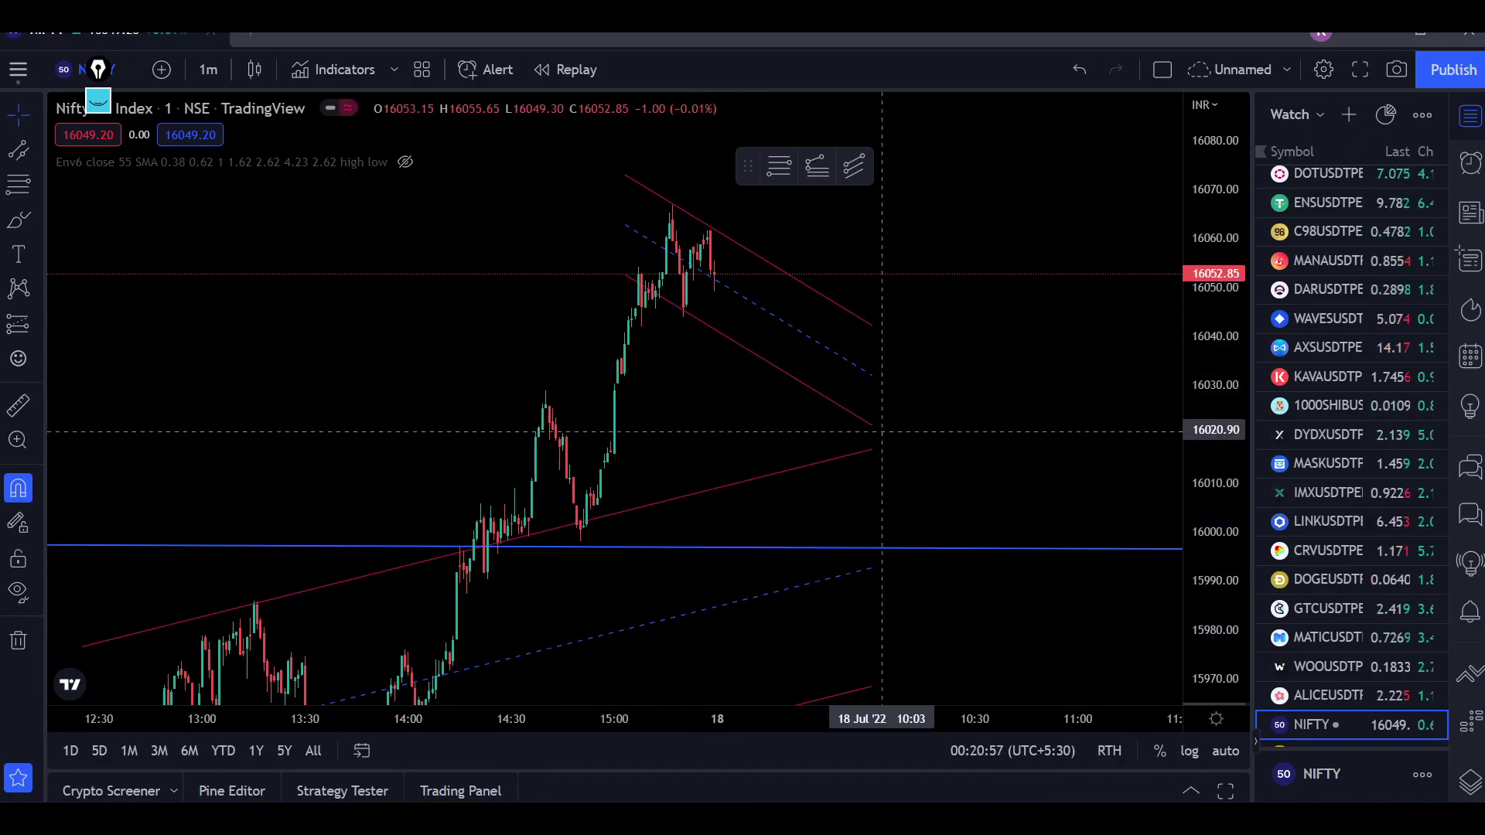
{"action": "left_click_drag", "start_coordinate": [984, 402], "coordinate": [985, 418]}
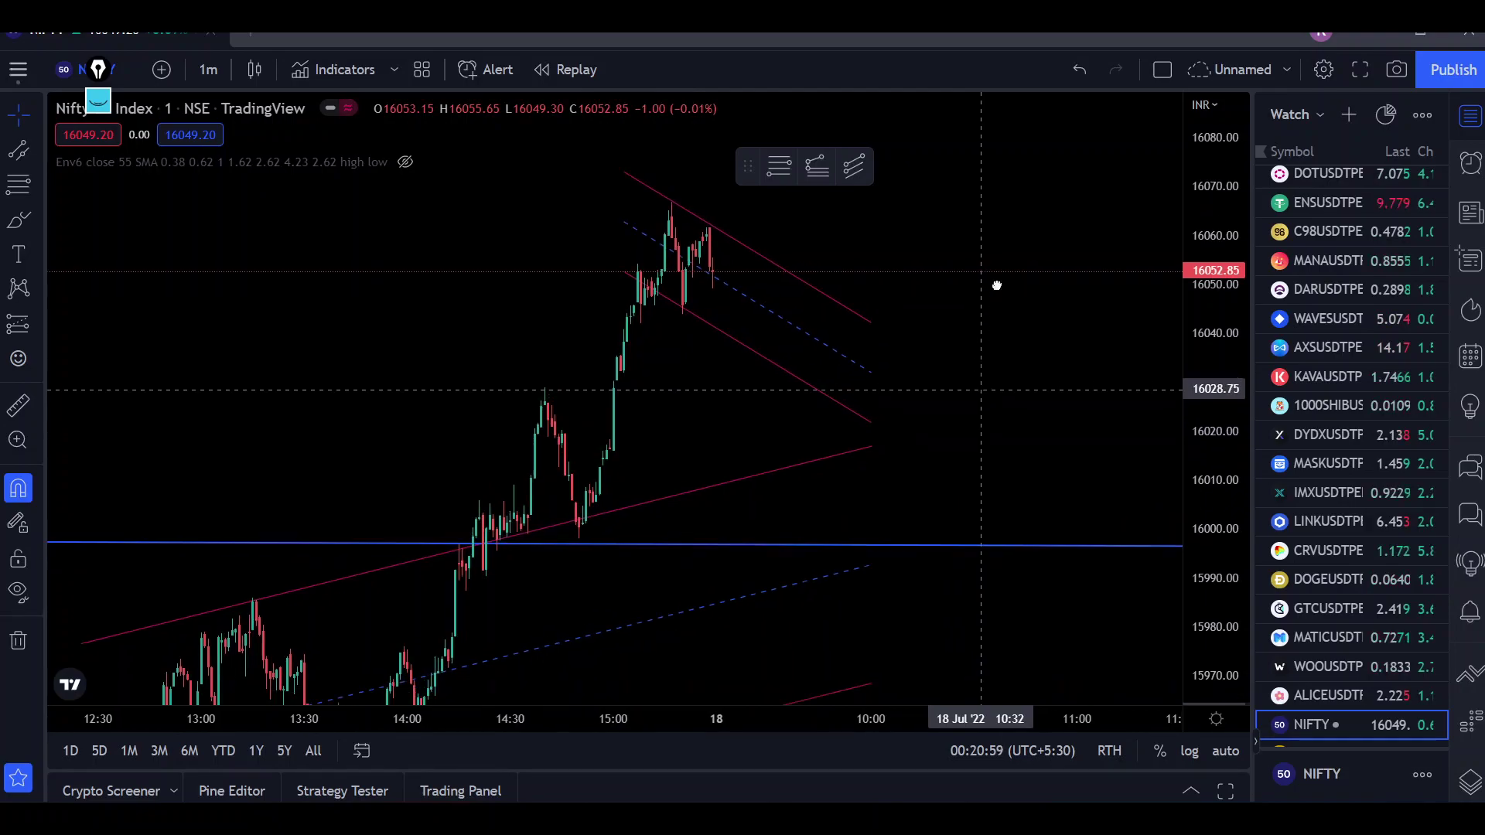
{"action": "scroll", "coordinate": [1013, 258], "scroll_direction": "down", "scroll_amount": 2}
{"action": "scroll", "coordinate": [1012, 258], "scroll_direction": "down", "scroll_amount": 2}
{"action": "left_click_drag", "start_coordinate": [1231, 245], "coordinate": [1231, 286]}
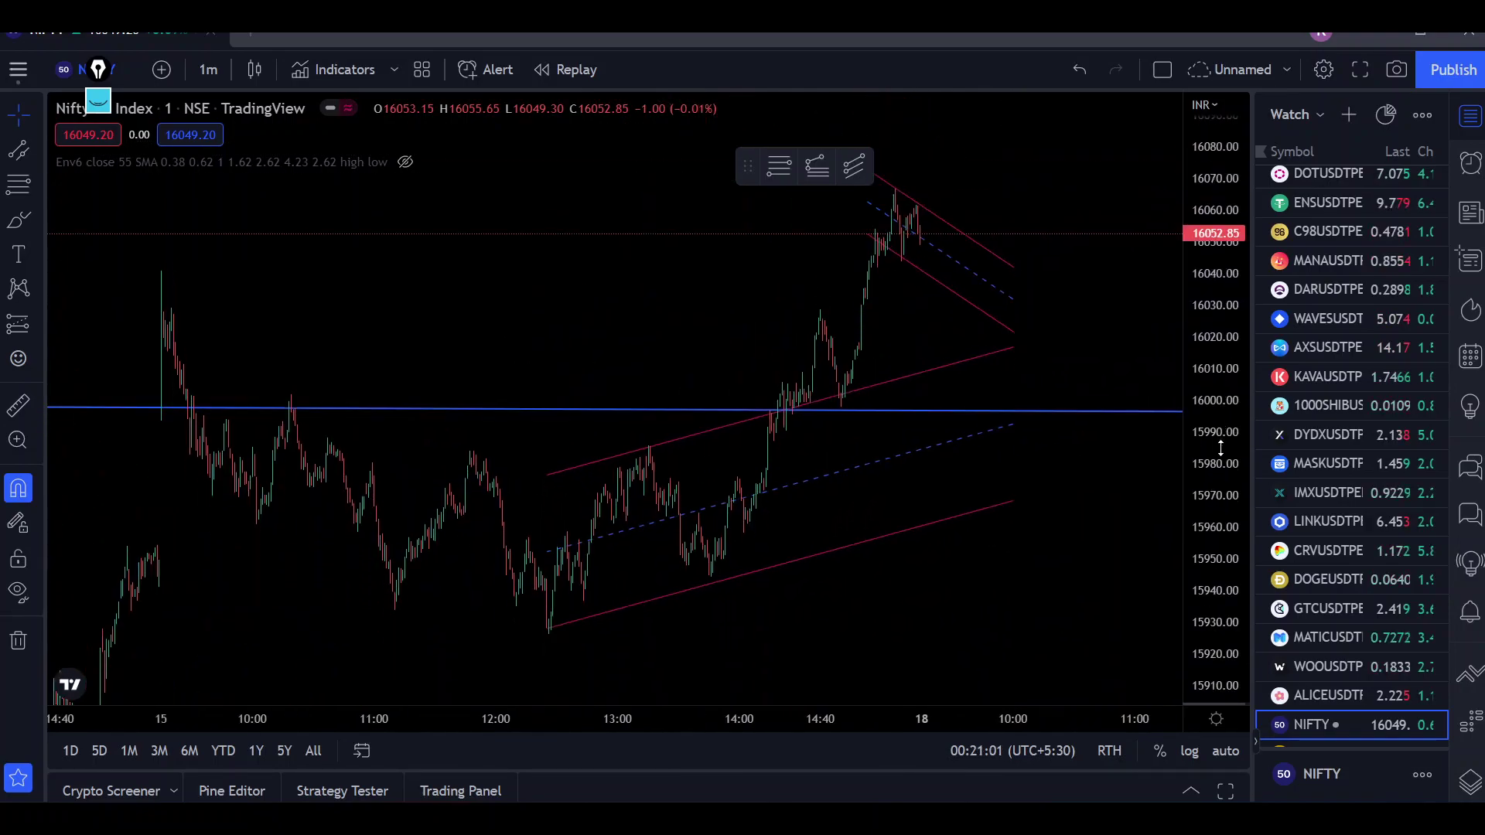
{"action": "left_click_drag", "start_coordinate": [679, 472], "coordinate": [673, 480]}
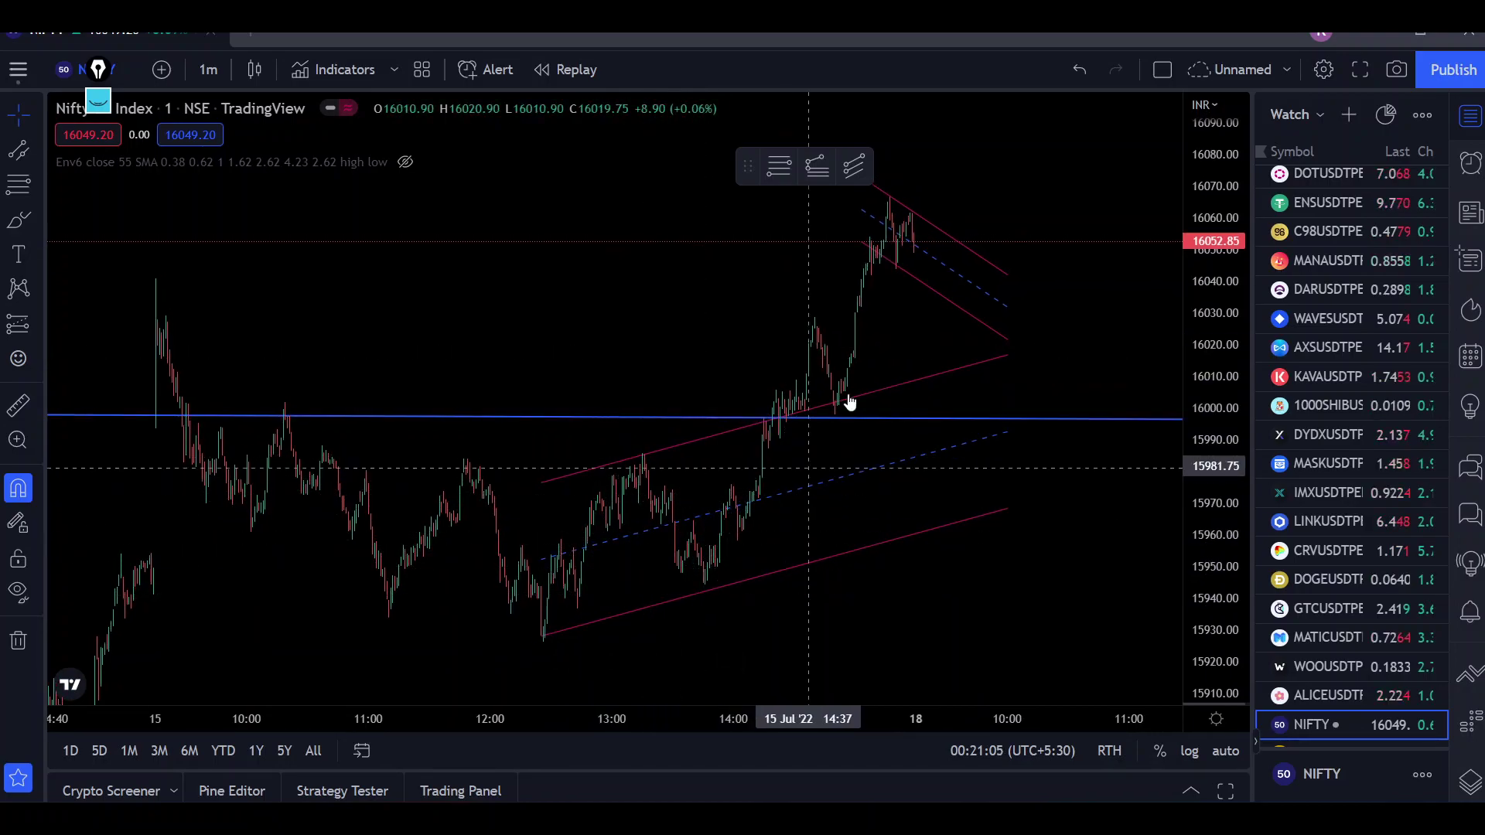
{"action": "left_click_drag", "start_coordinate": [862, 352], "coordinate": [809, 408]}
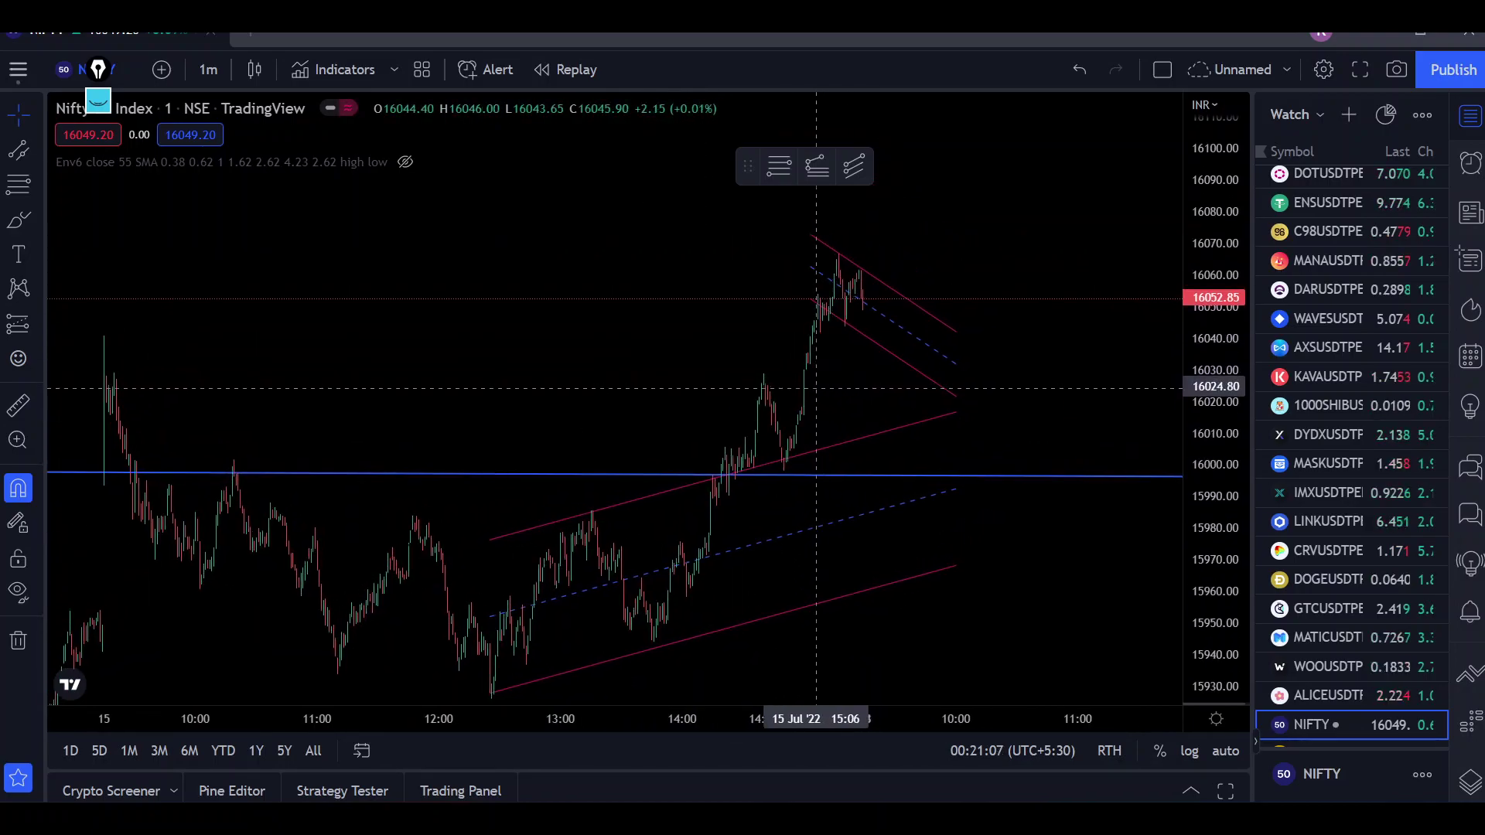